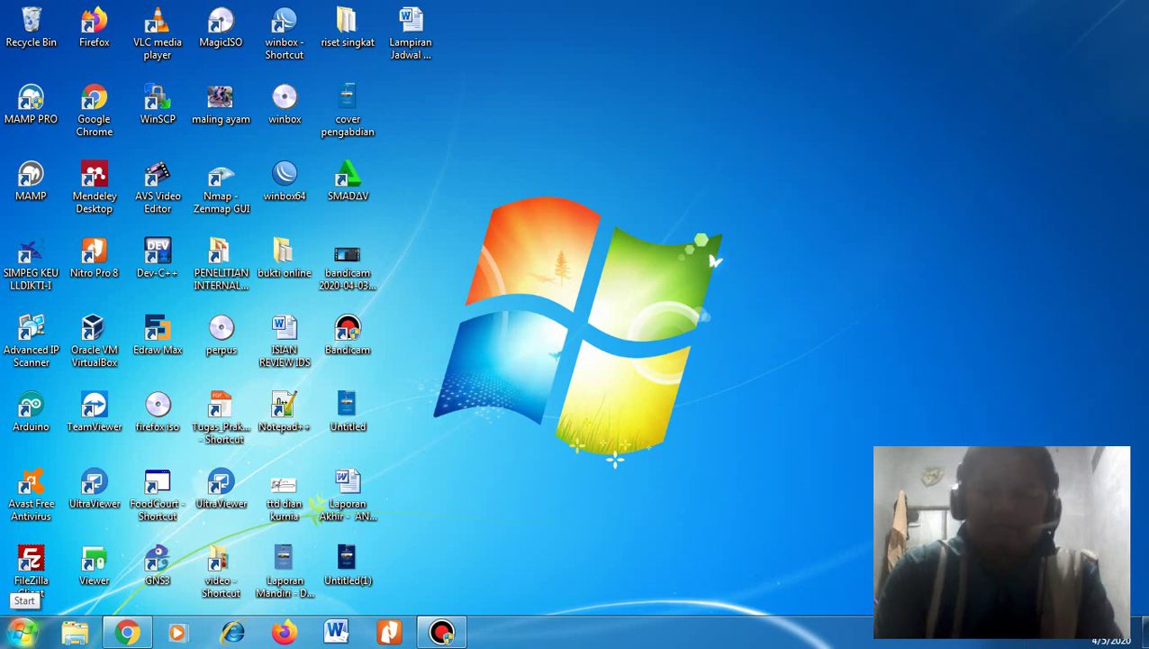
# Step: Open a blank Notepad document from the desktop and maximize its window
pyautogui.click(23, 631)
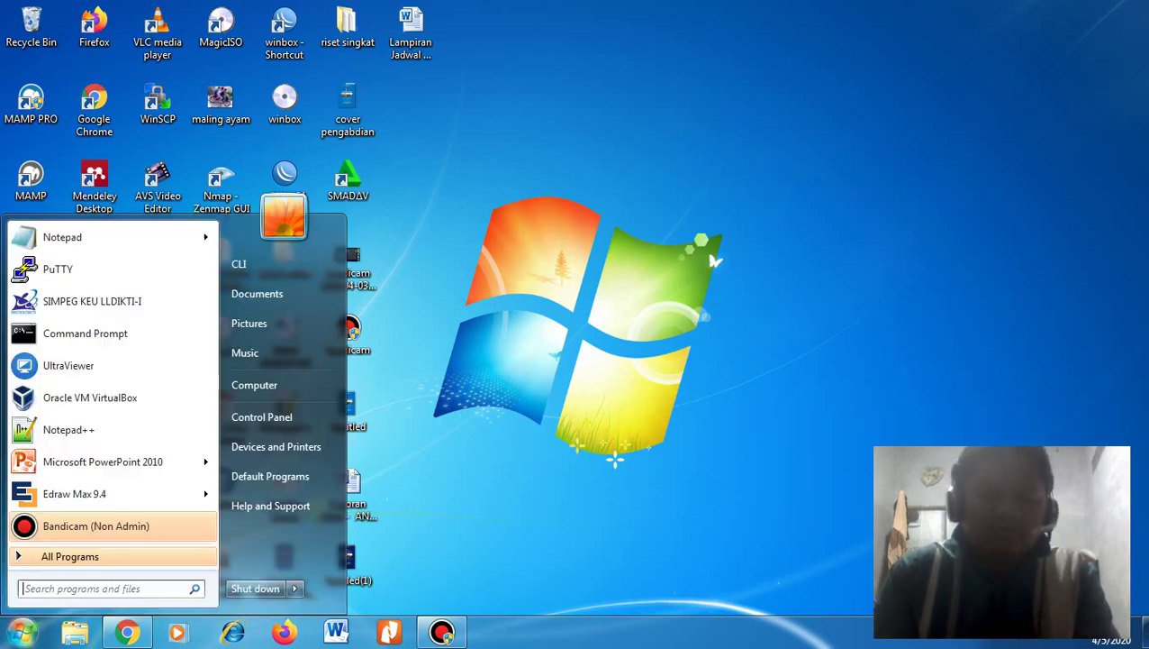
pyautogui.write('c')
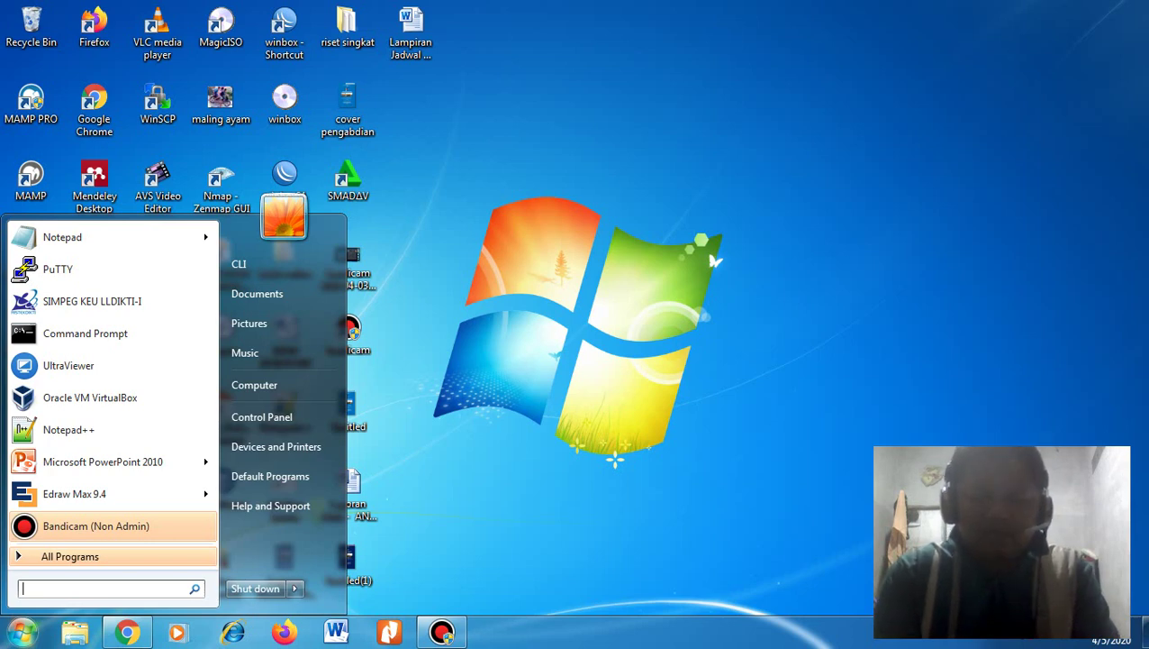
pyautogui.write('notepad')
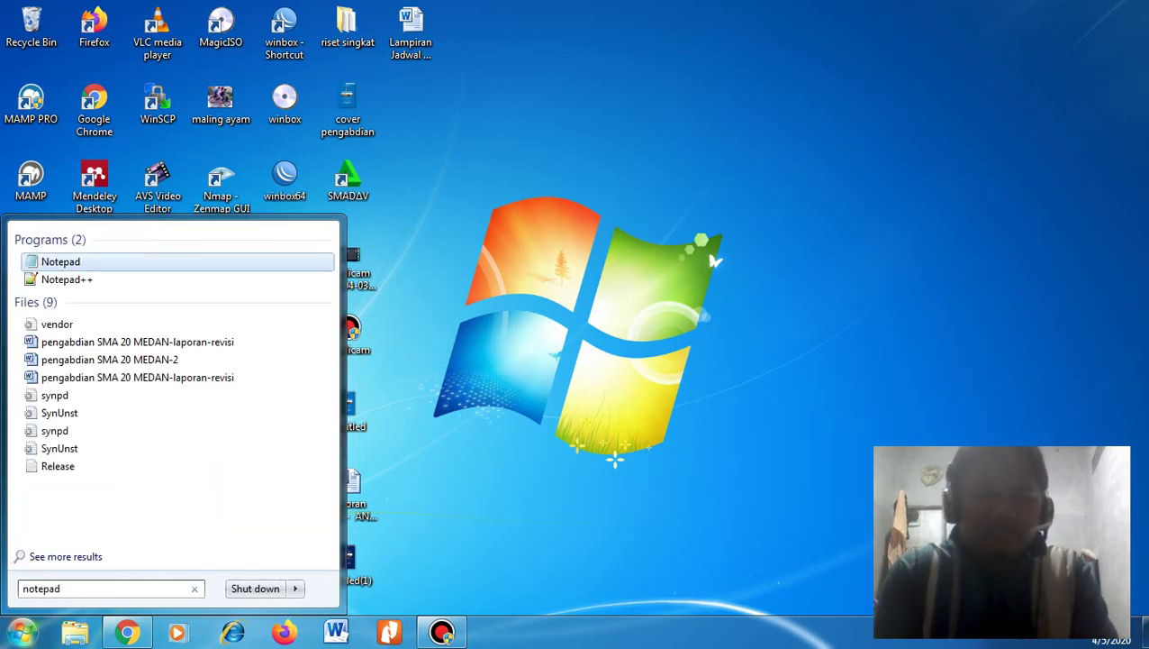
pyautogui.press('Return')
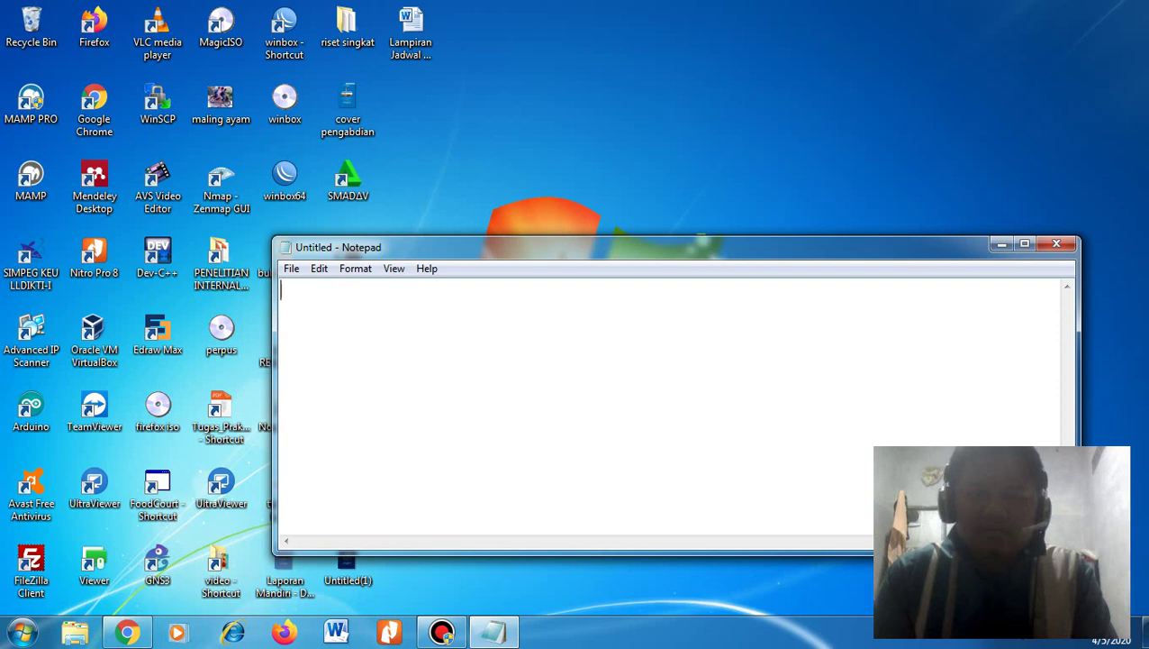
pyautogui.press('super+Up')
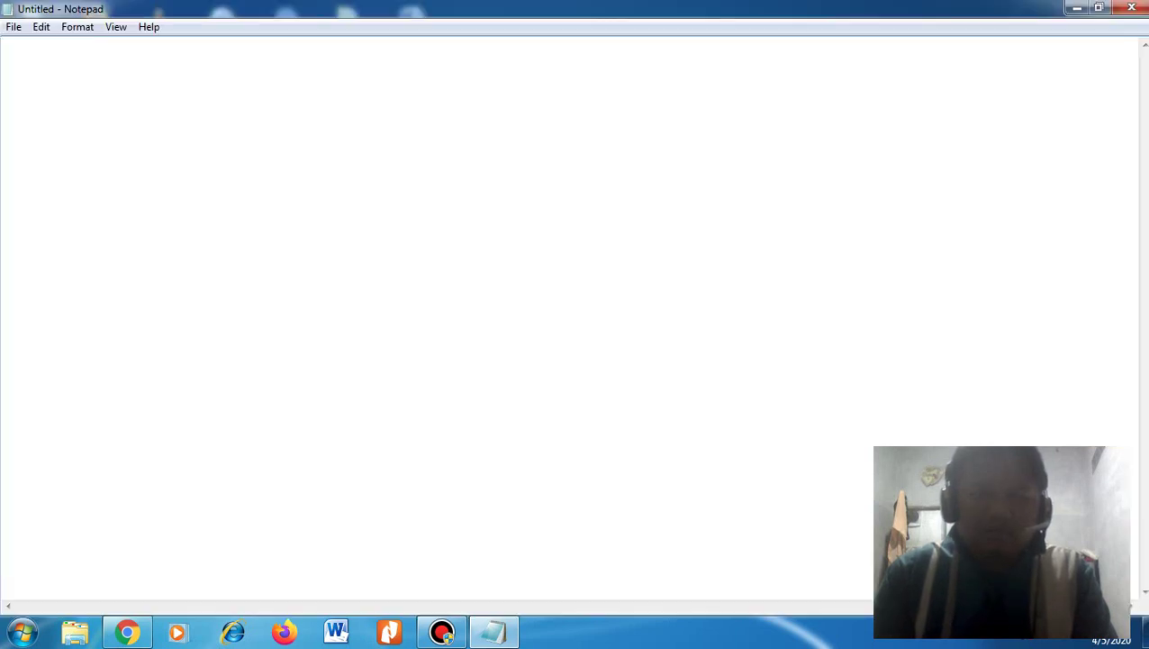
pyautogui.press('super')
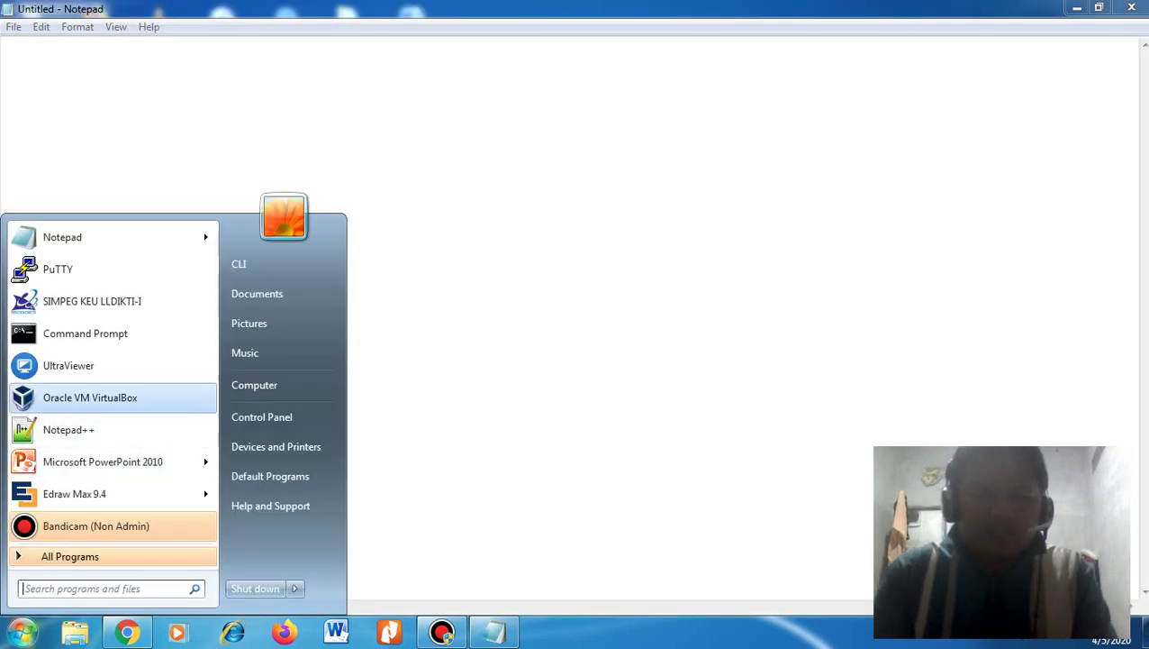
pyautogui.press('super')
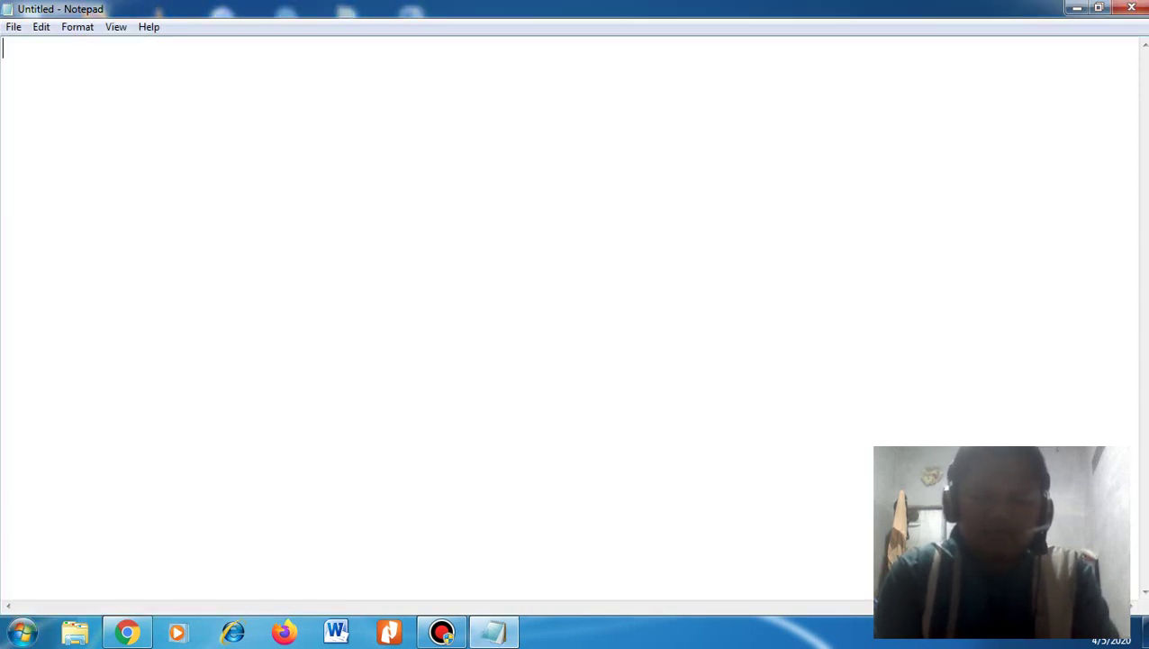
# Step: Write the heading "instalasi router OS Mikrotik" in the blank document and highlight the whole line
pyautogui.write('instalasi ')
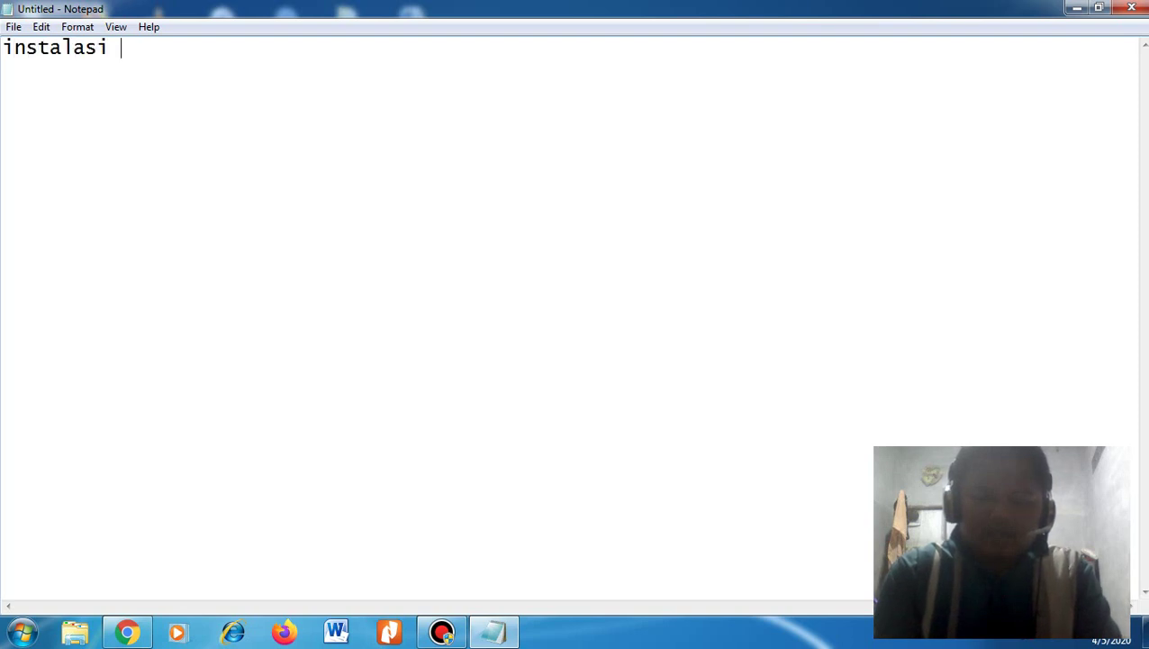
pyautogui.write('router ')
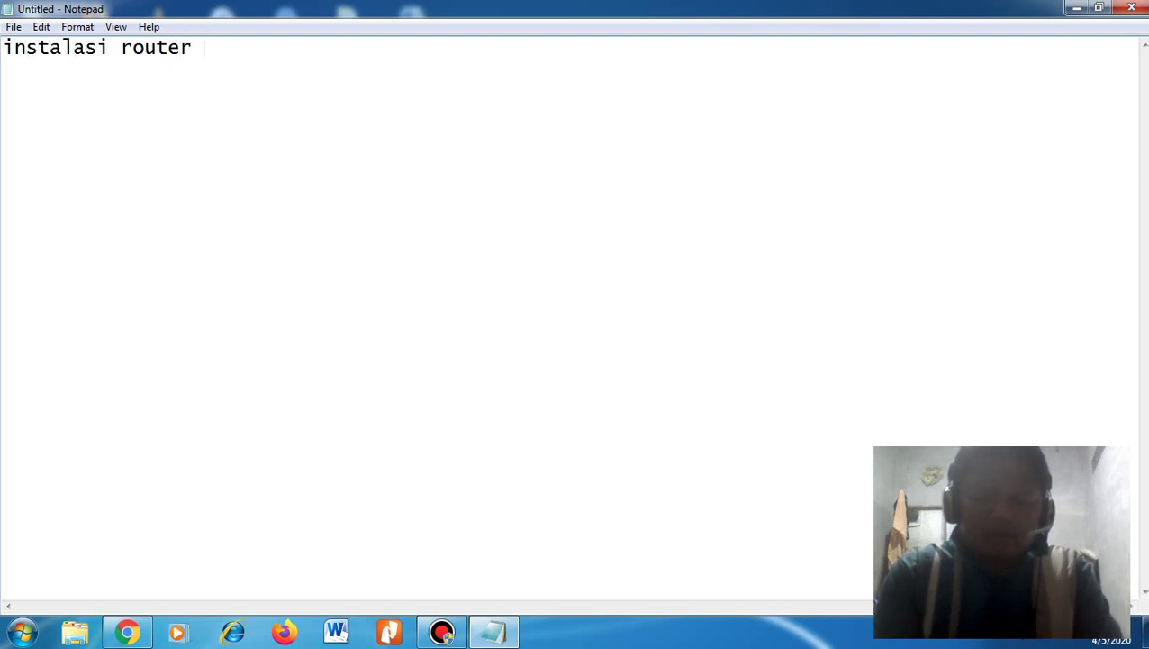
pyautogui.write('OS Mikrot')
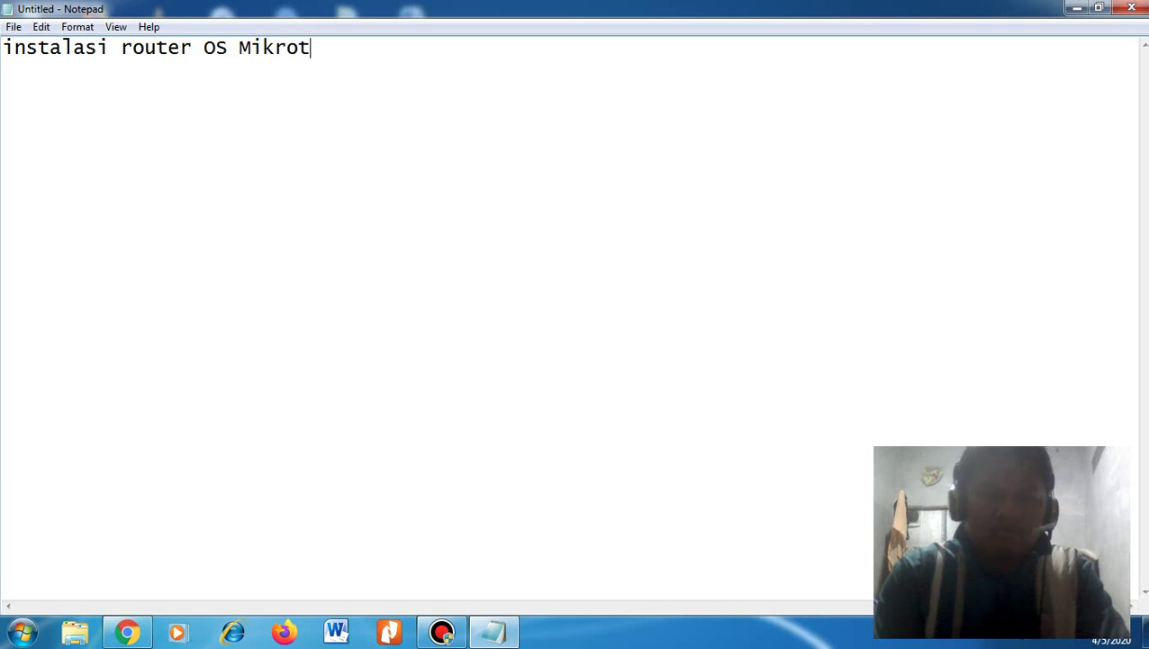
pyautogui.write('ik')
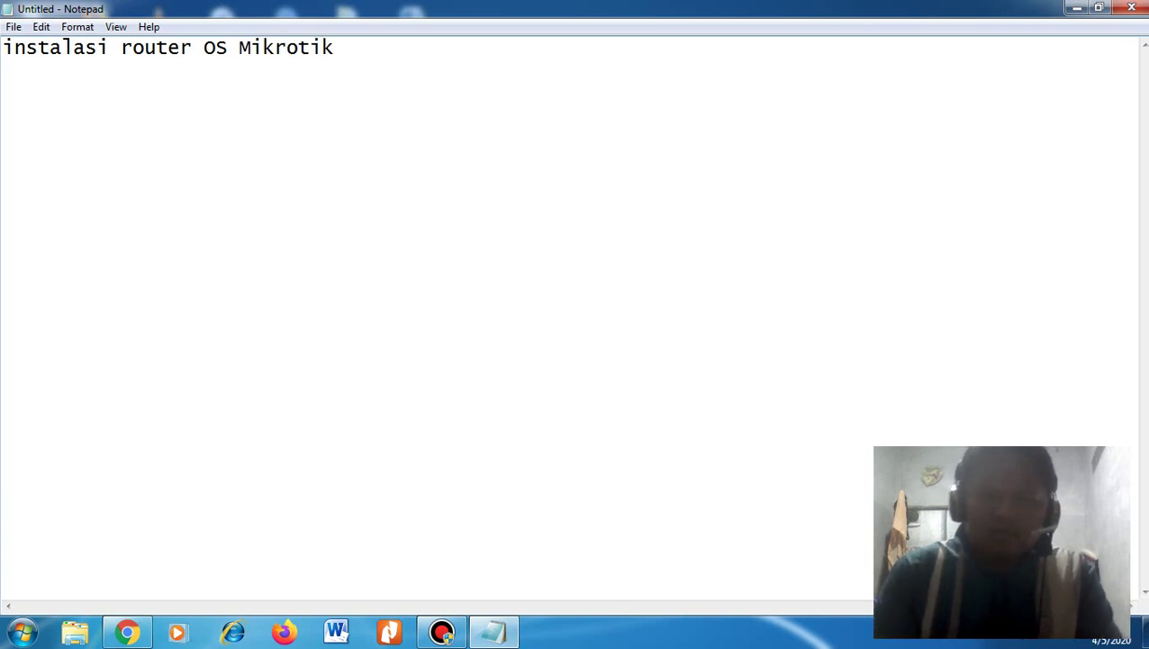
pyautogui.hotkey('ctrl', 'shift', 'Left')
pyautogui.hotkey('ctrl', 'shift', 'Left')
pyautogui.hotkey('ctrl', 'shift', 'Left')
pyautogui.hotkey('ctrl', 'shift', 'Left')
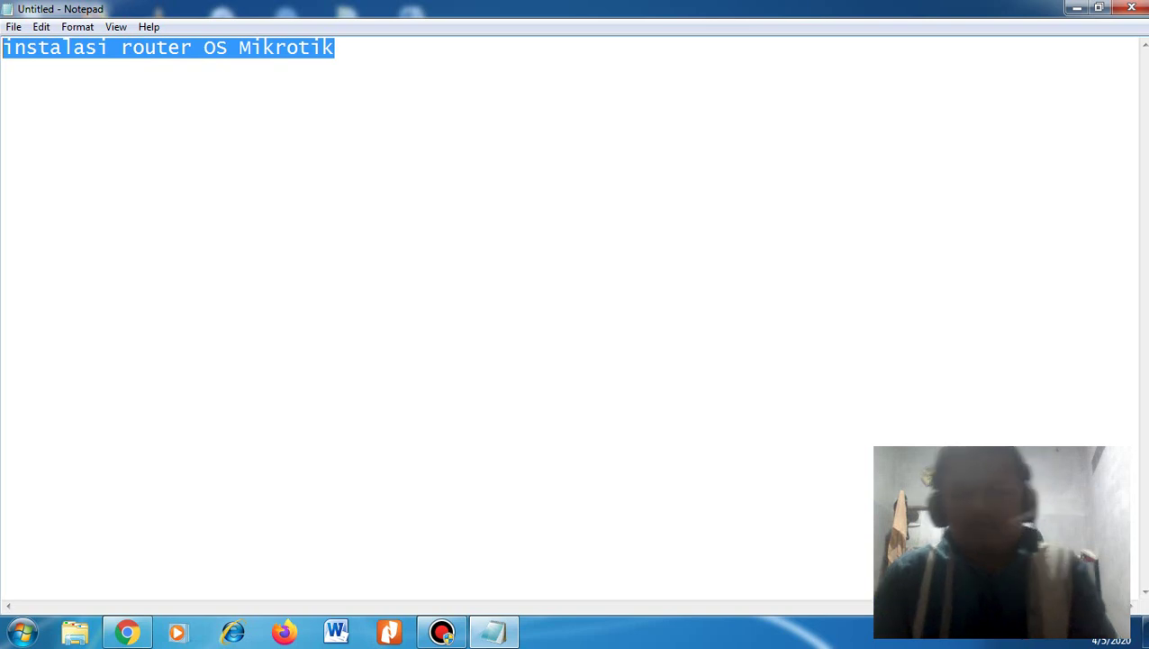
# Step: Switch to Oracle VM VirtualBox and remove the "mikrotik-belajar hotspot" virtual machine, deleting all its files
pyautogui.press('super')
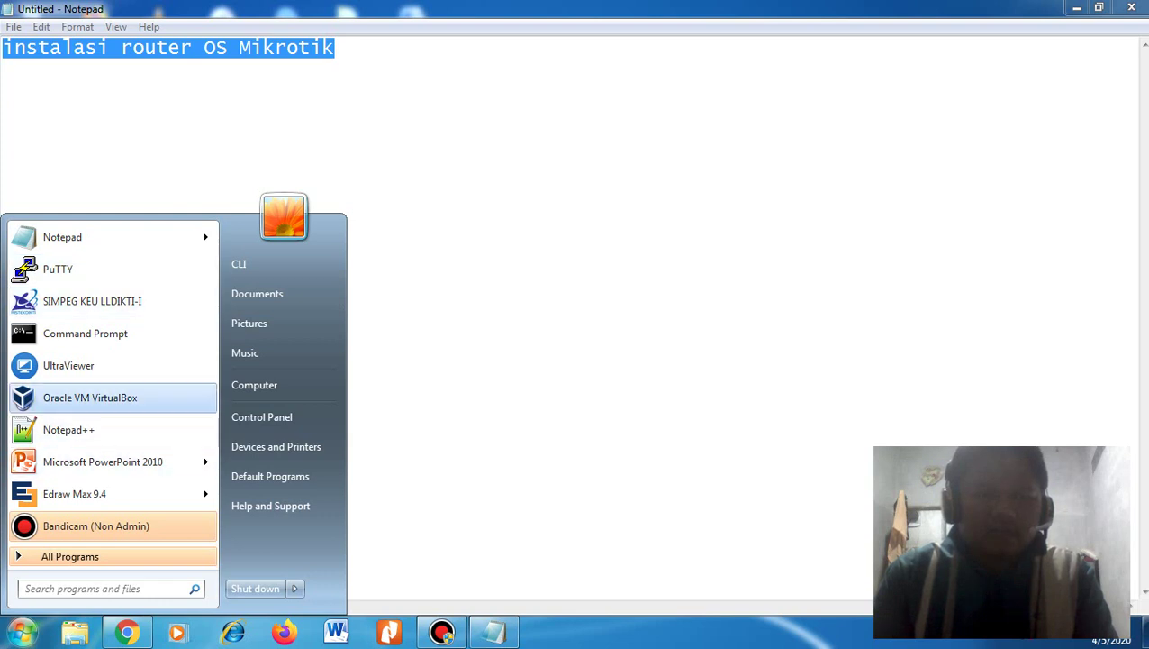
pyautogui.click(99, 397)
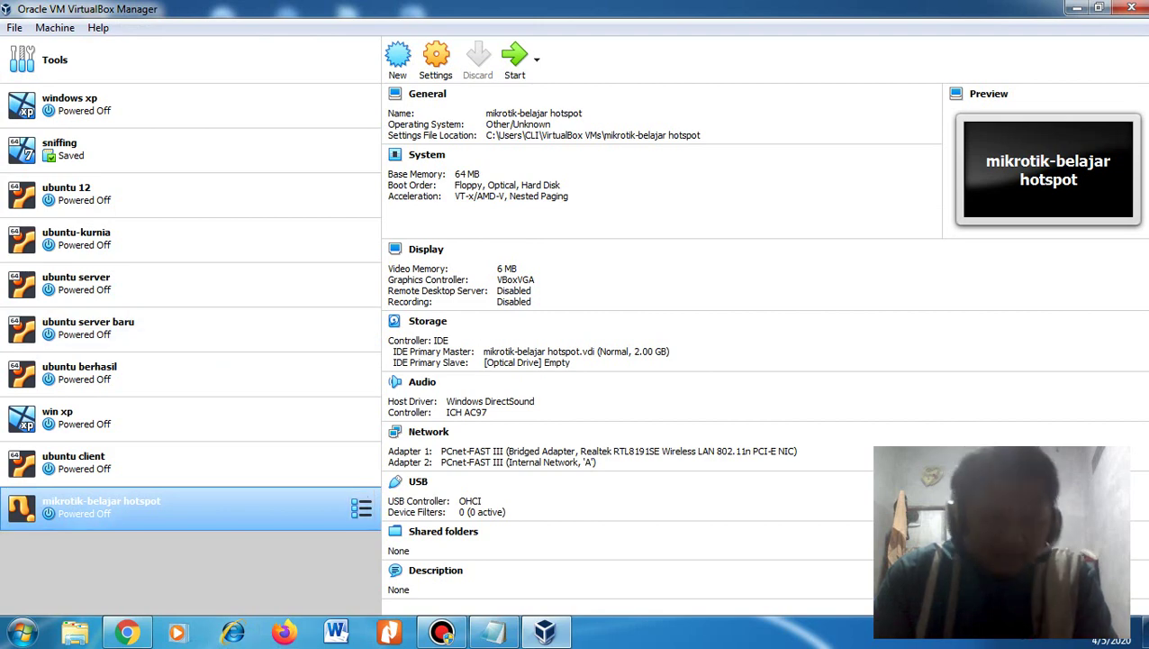
pyautogui.rightClick(185, 504)
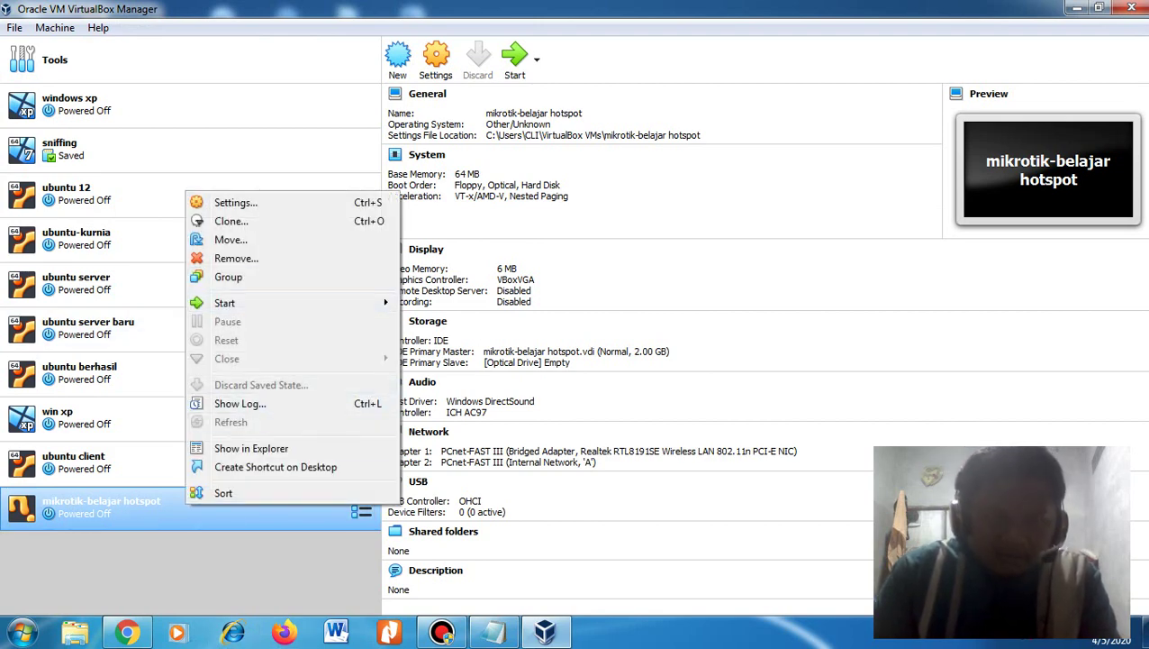
pyautogui.press('Return')
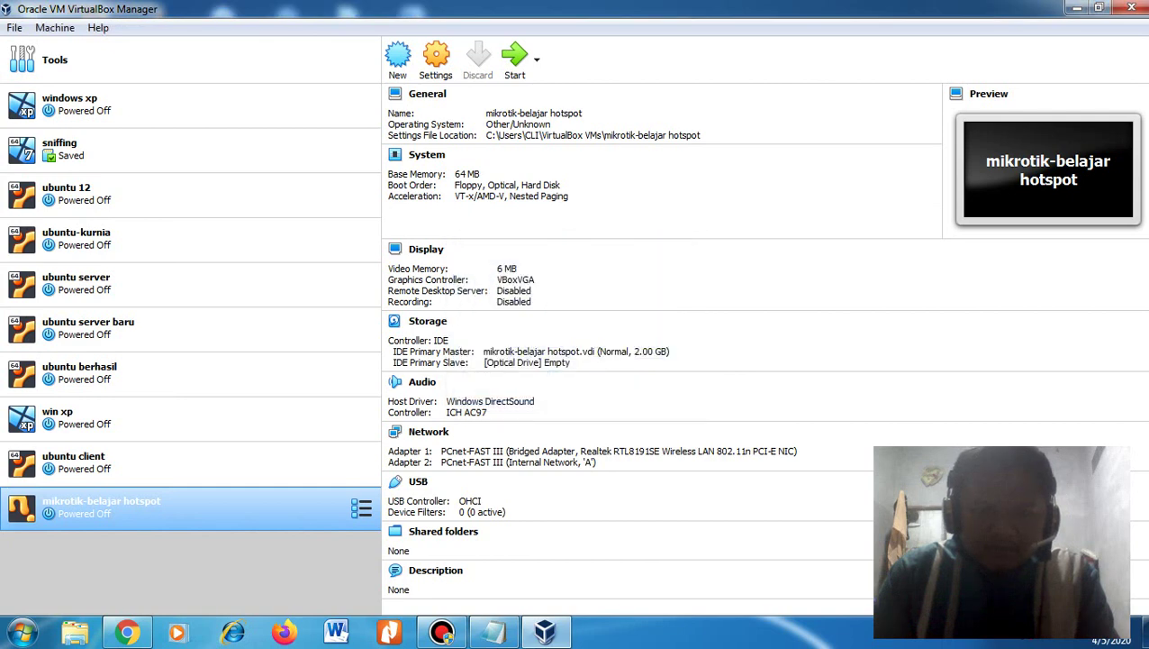
pyautogui.rightClick(285, 509)
pyautogui.press('Escape')
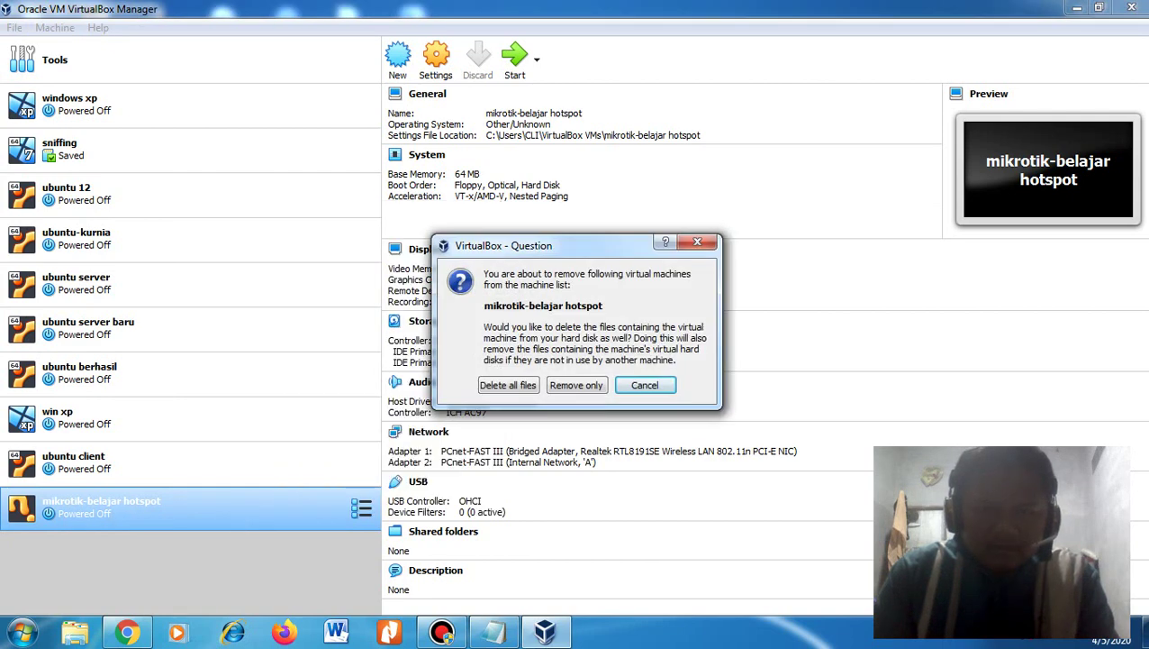
pyautogui.click(507, 385)
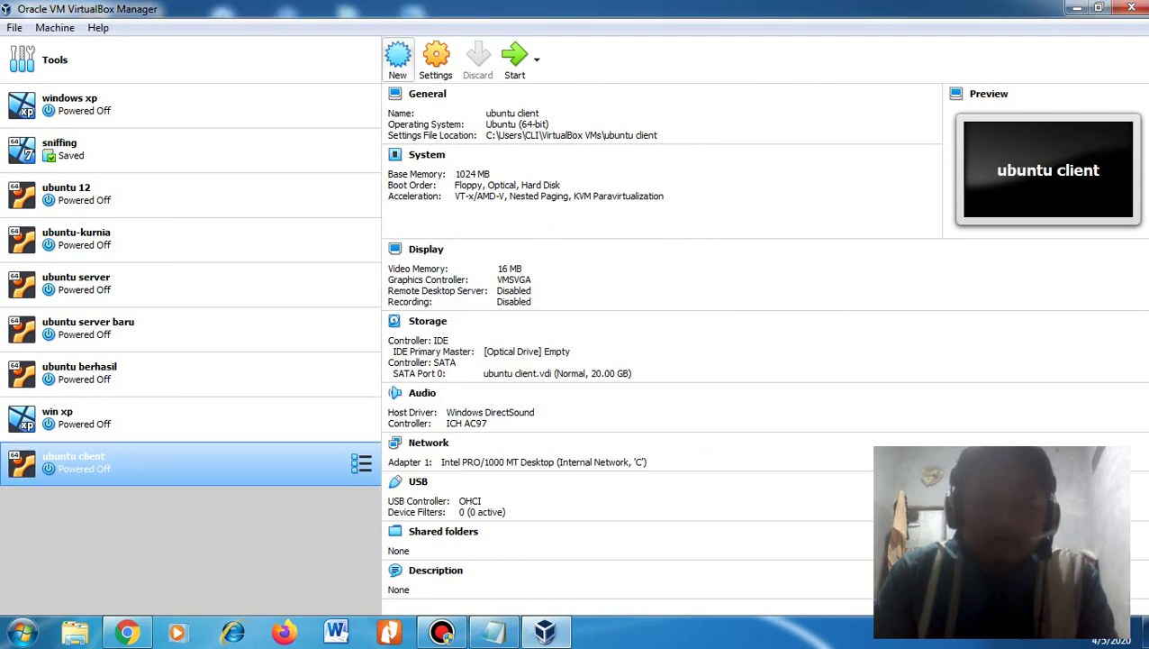
# Step: Start a new virtual machine named "mikrotik-OS-hotspot-namakamu" with type Other and version Other/Unknown
pyautogui.click(398, 59)
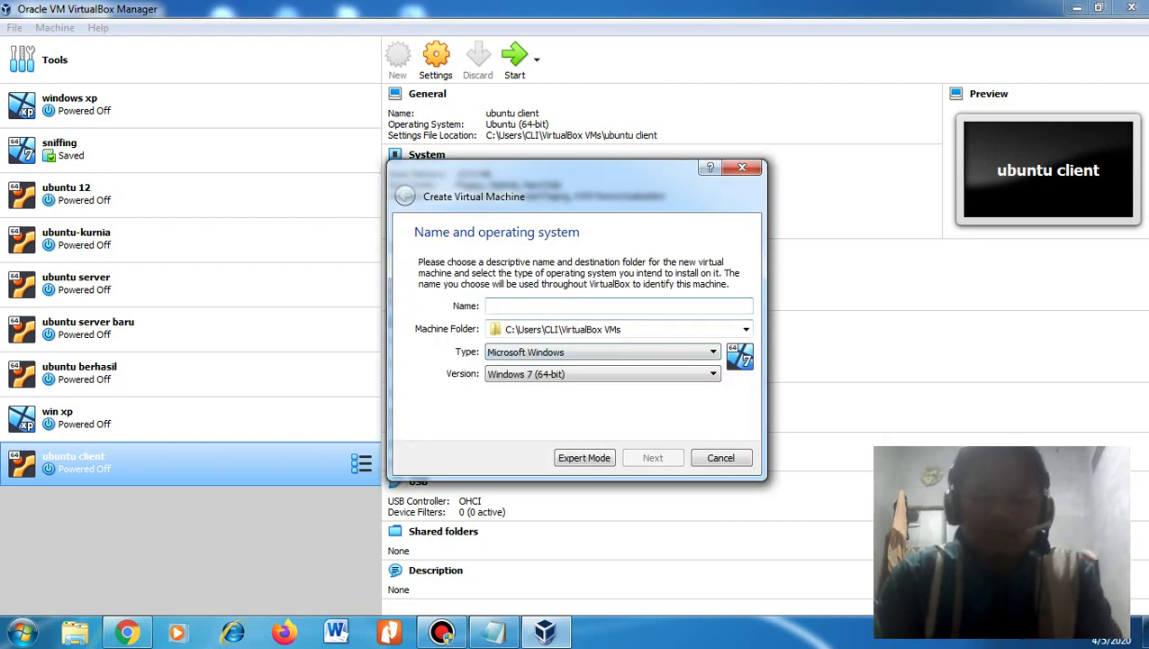
pyautogui.write('mikrotik')
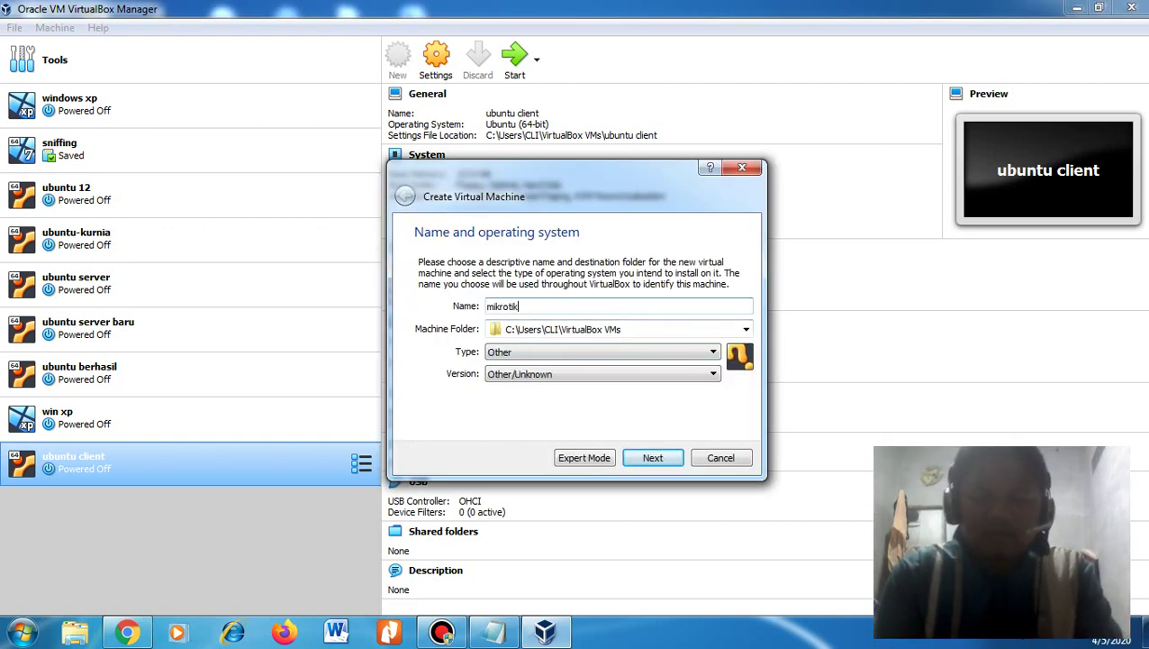
pyautogui.write('-')
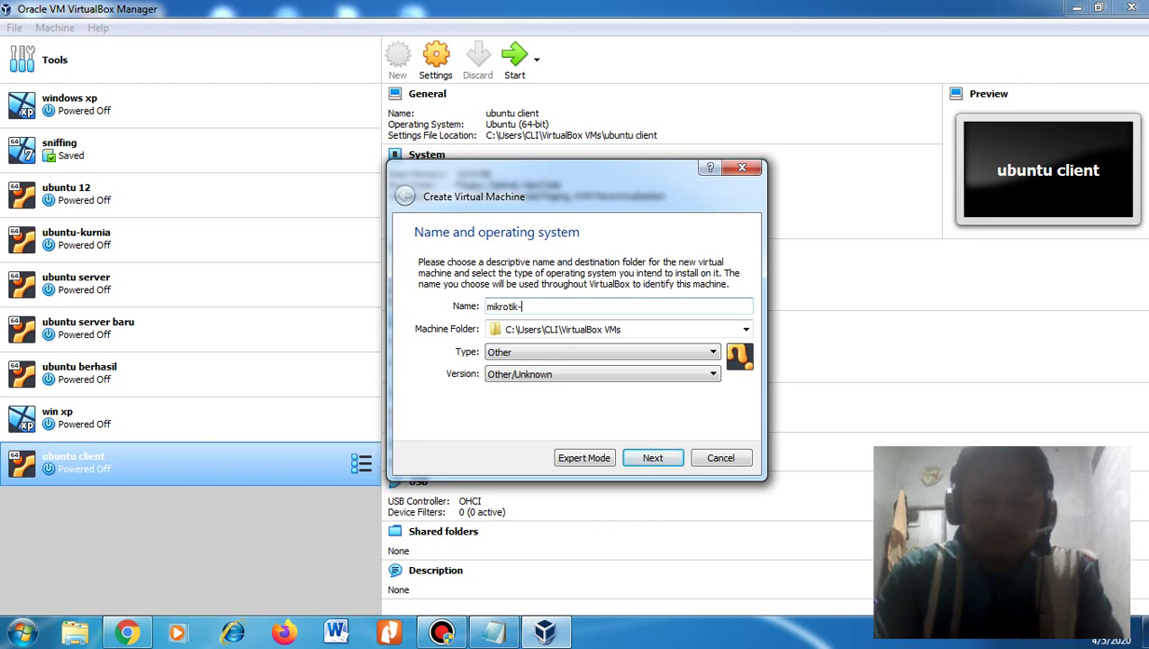
pyautogui.write('OS-hotspot')
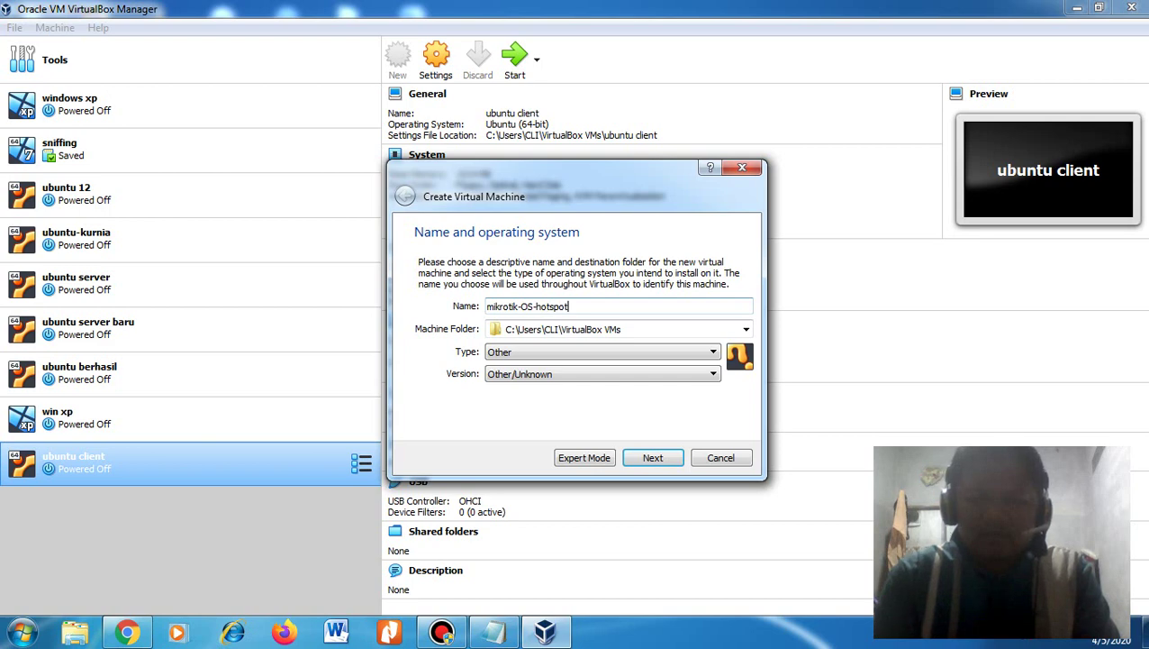
pyautogui.write('-namakamu')
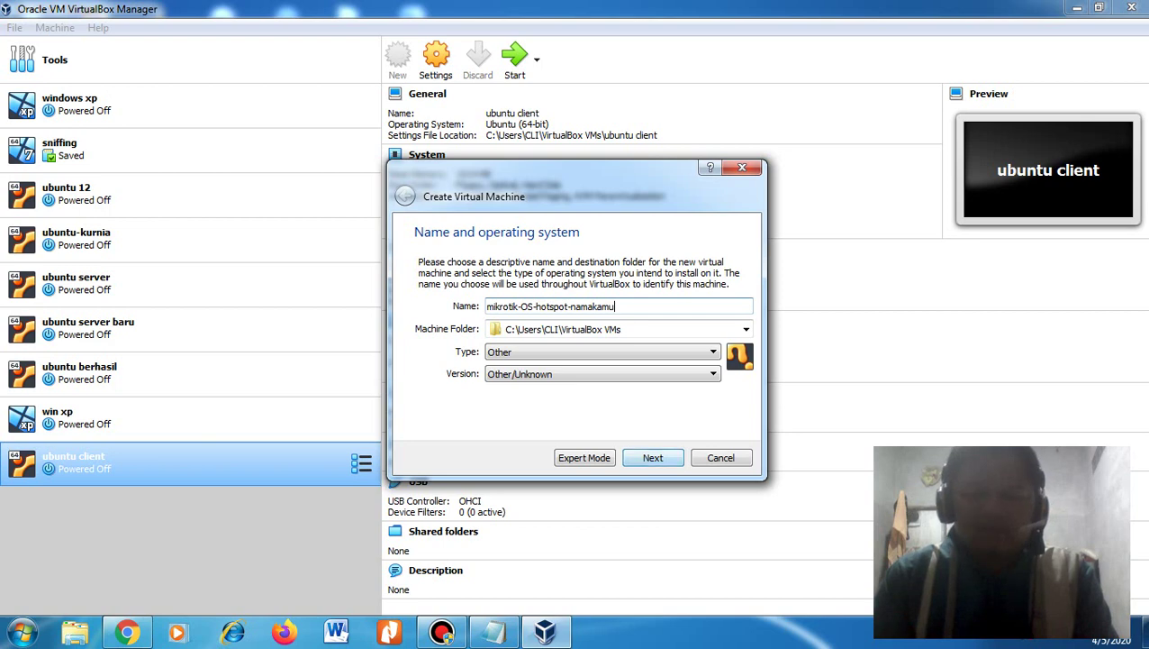
pyautogui.press('Return')
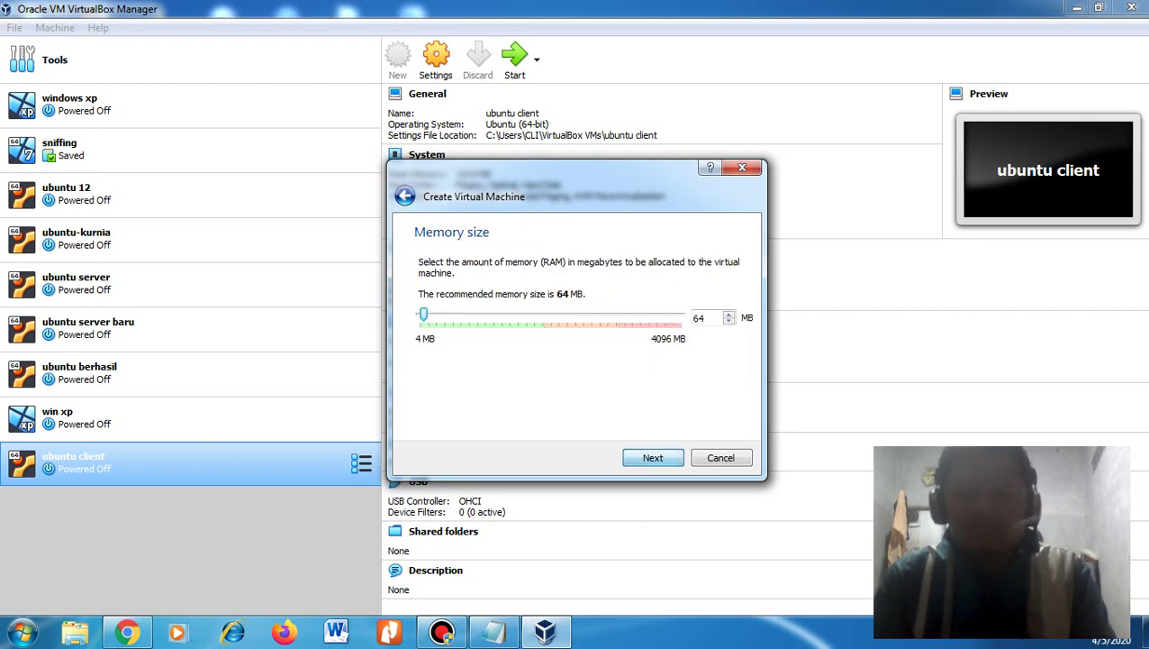
# Step: Accept 64 MB of memory and create a 2.00 GB VDI virtual hard disk to finish the new machine
pyautogui.press('Return')
pyautogui.press('Return')
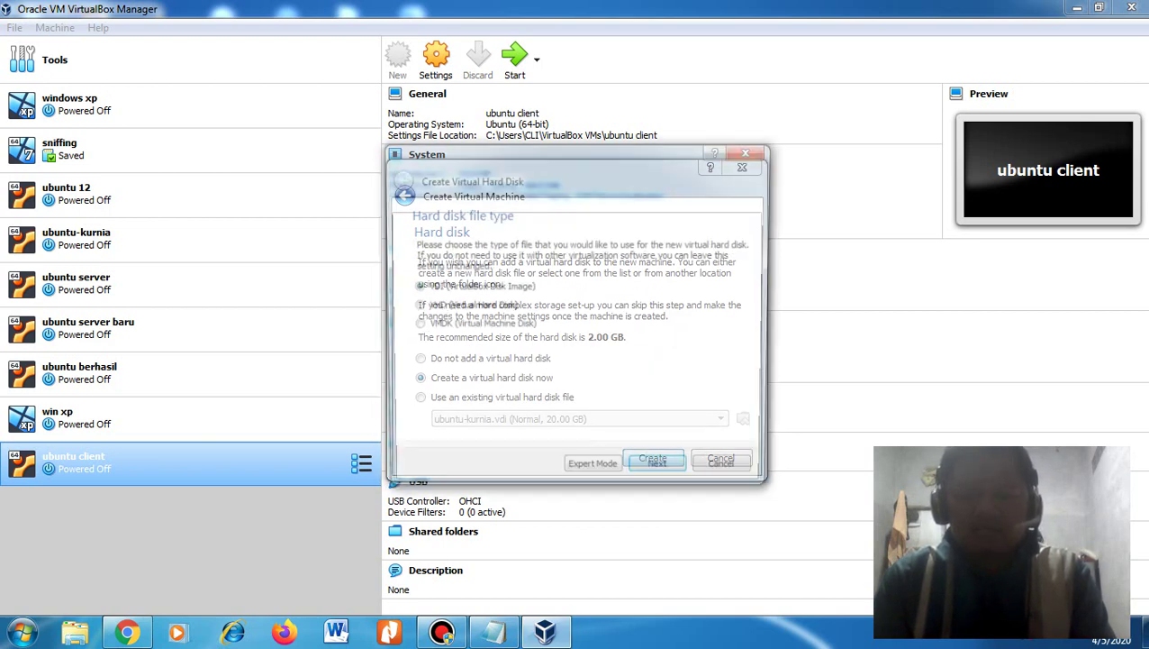
pyautogui.press('Return')
pyautogui.press('Return')
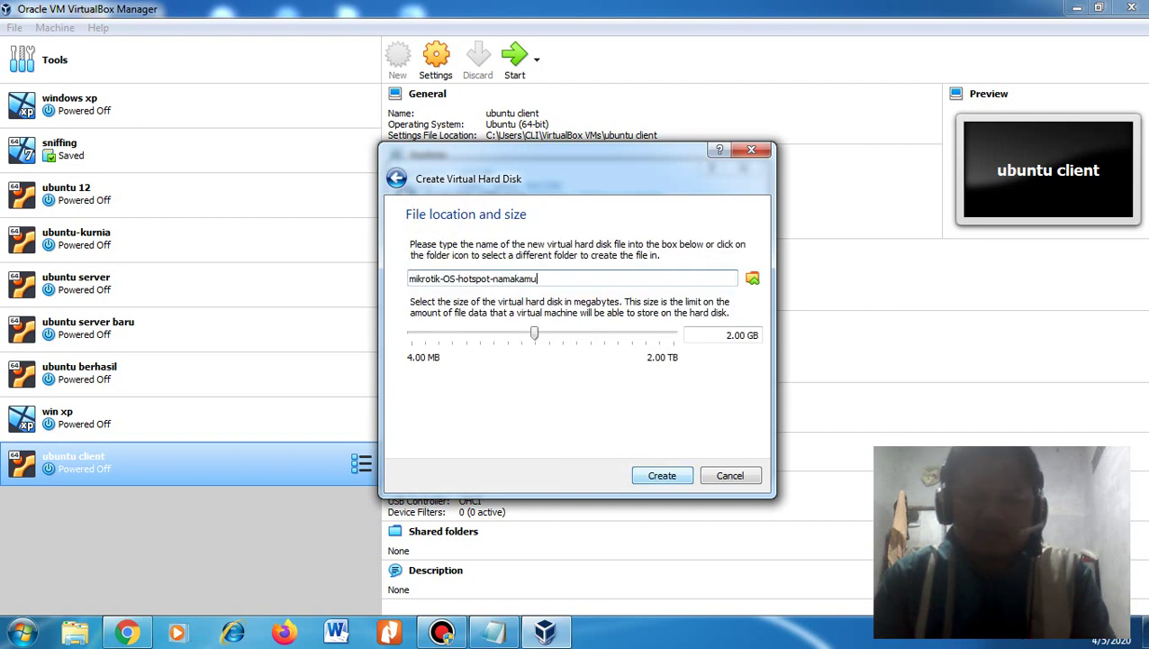
pyautogui.press('Return')
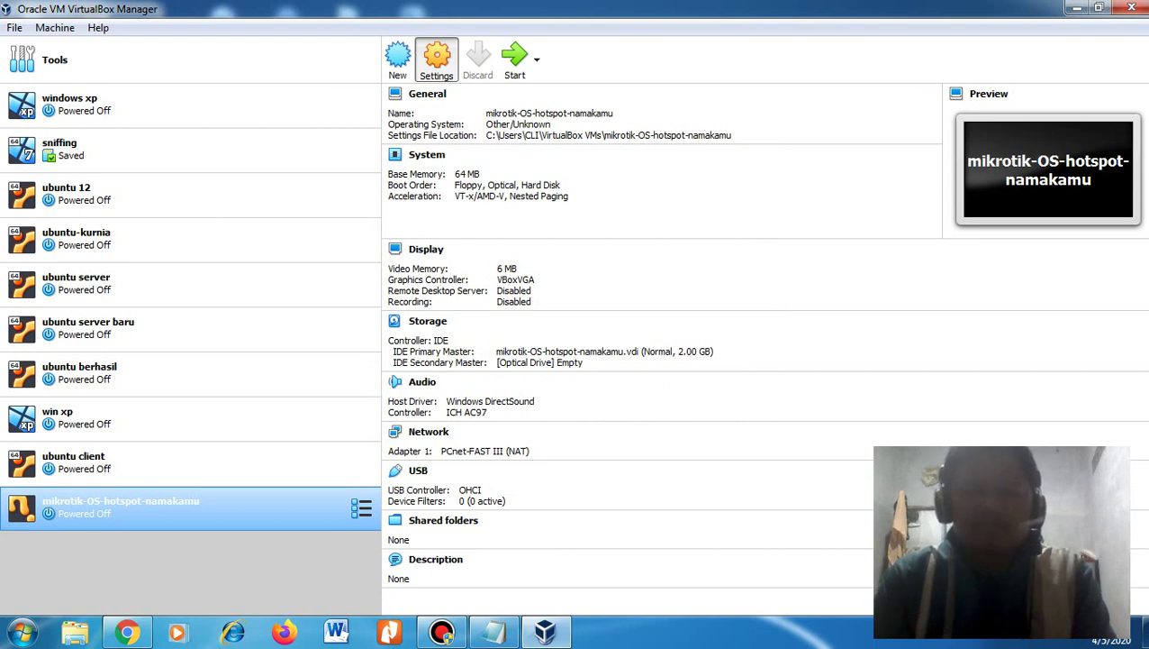
# Step: Attach network adapter 1 of the new machine to a Bridged Adapter using the Realtek RTL8191SE Wireless LAN 802.11n PCI-E NIC
pyautogui.click(436, 59)
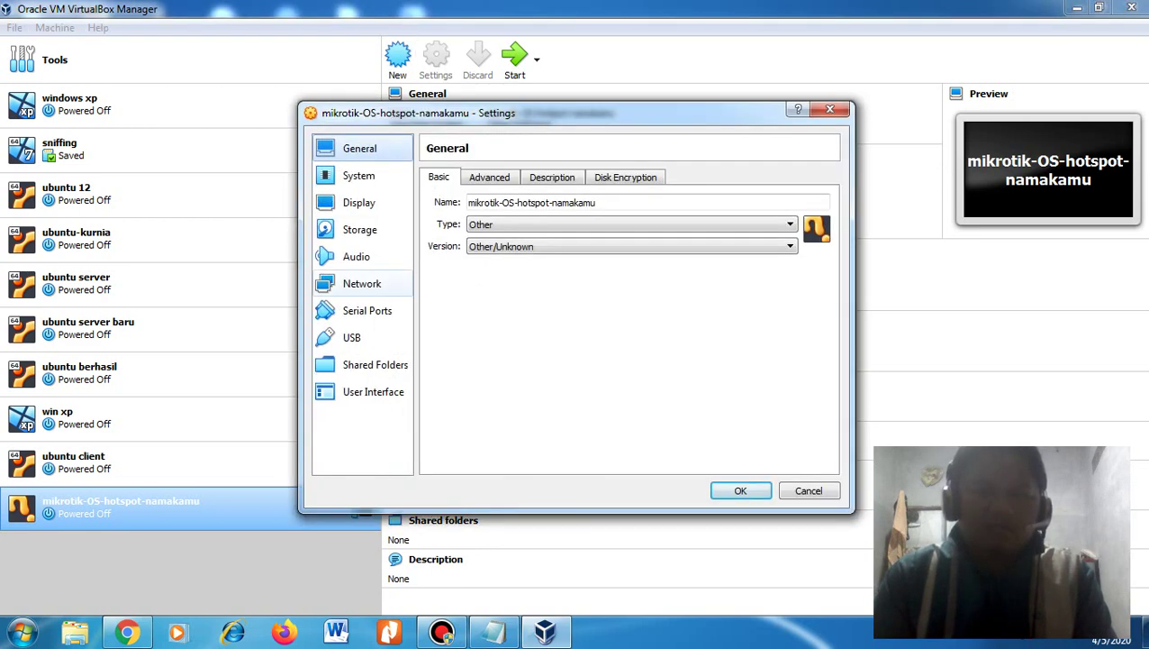
pyautogui.click(361, 283)
pyautogui.click(558, 222)
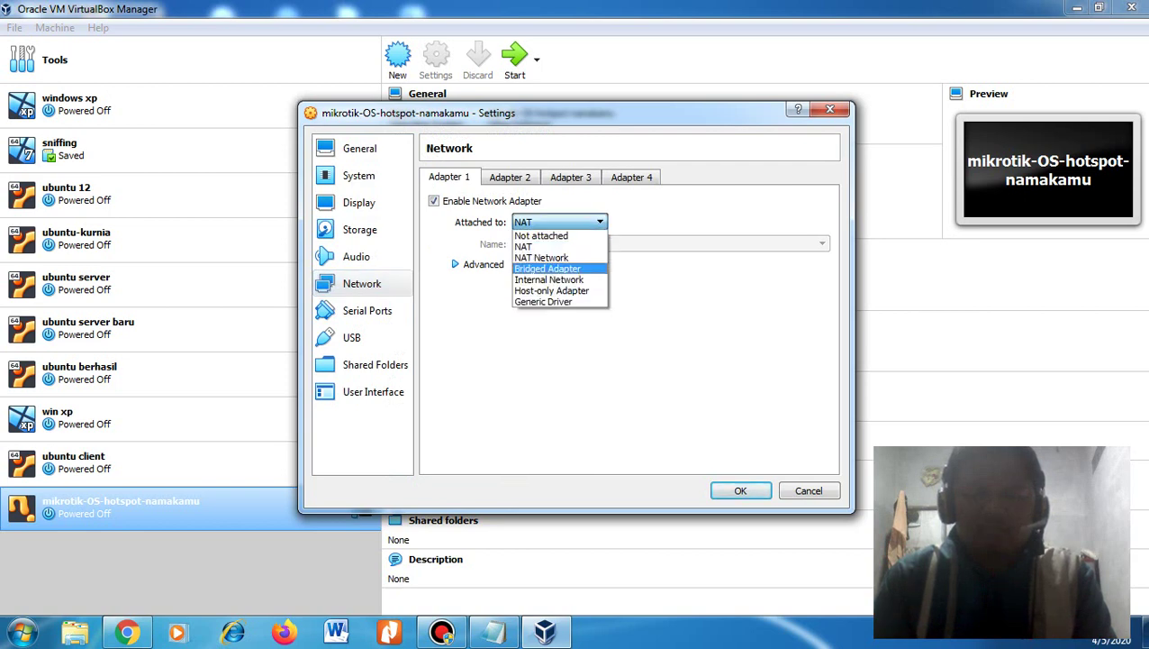
pyautogui.click(548, 268)
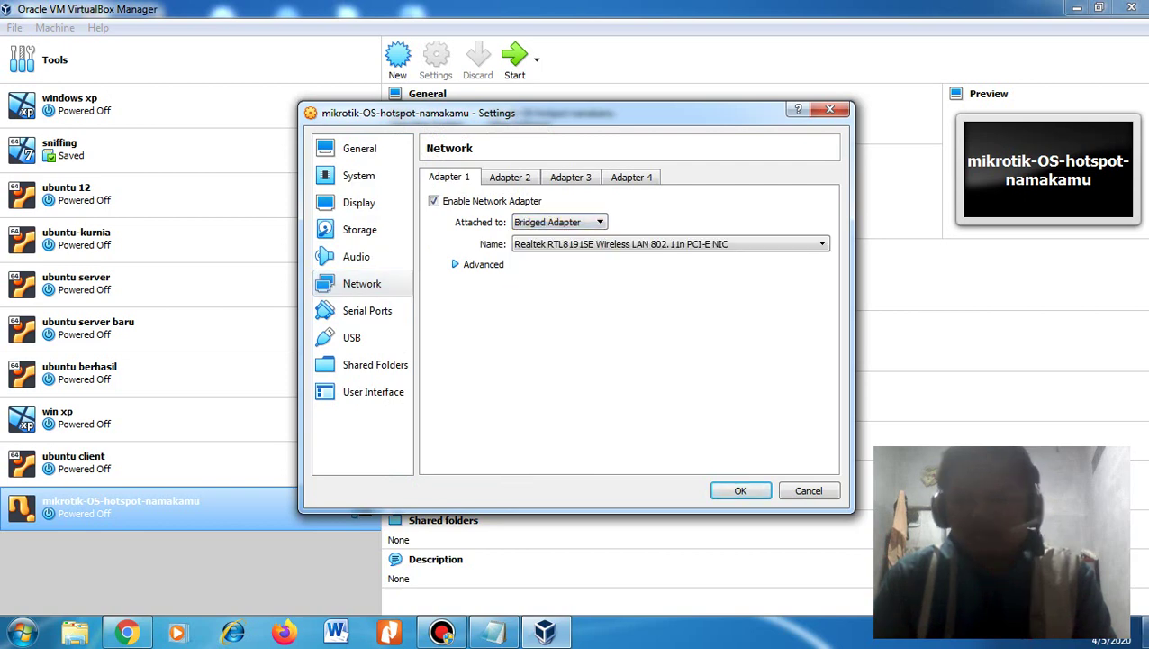
pyautogui.click(1045, 634)
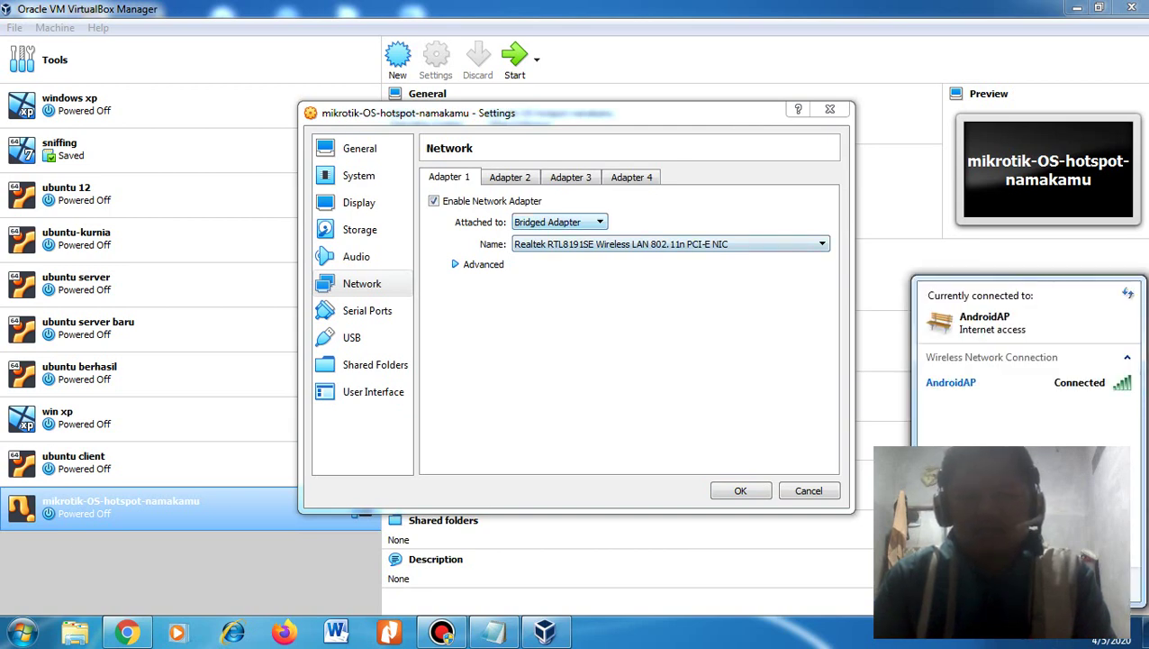
pyautogui.click(671, 243)
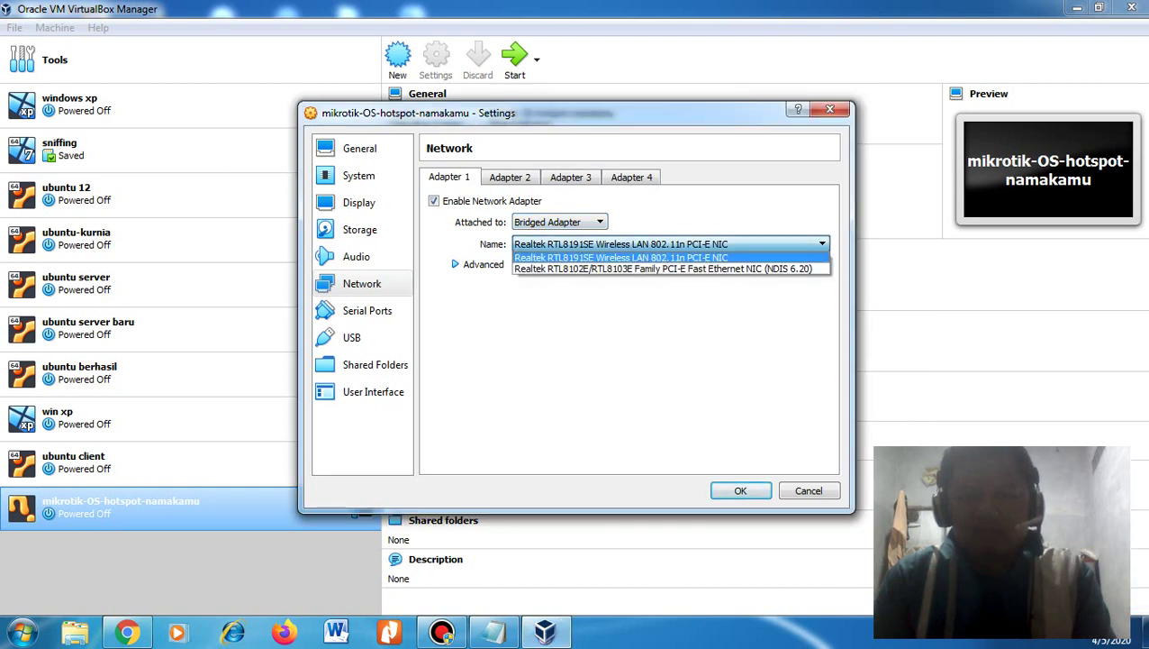
pyautogui.click(620, 257)
# Step: Enable network adapter 2 of the mikrotik-OS-hotspot-namakamu machine and attach it to an Internal Network
pyautogui.click(510, 176)
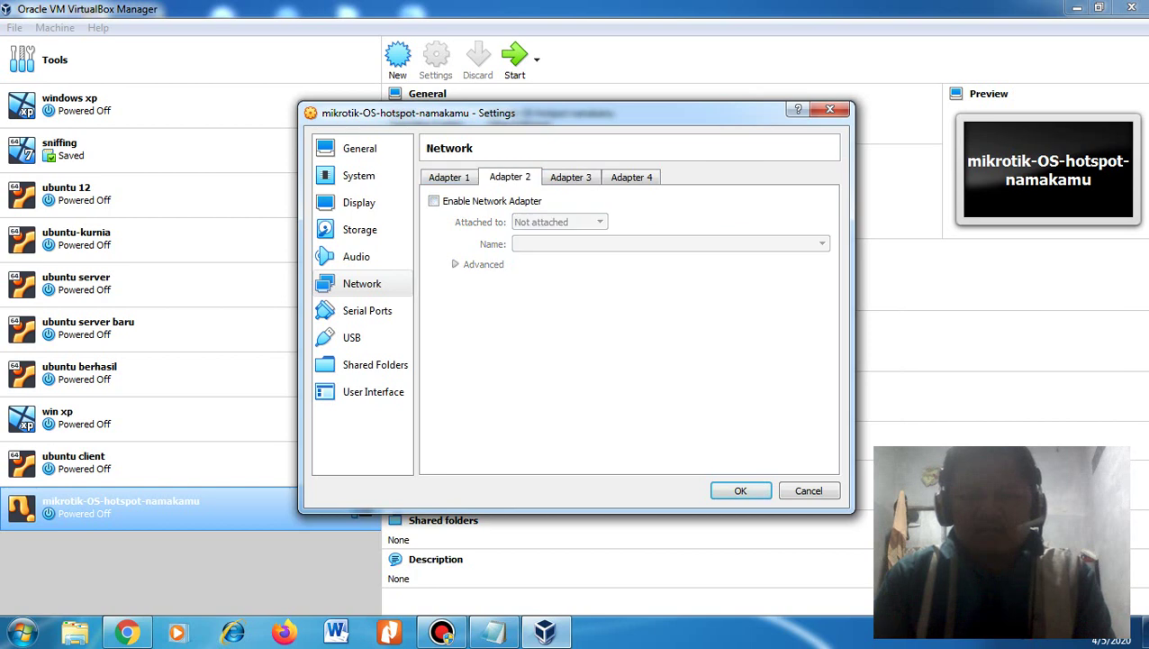
pyautogui.click(433, 200)
pyautogui.click(558, 222)
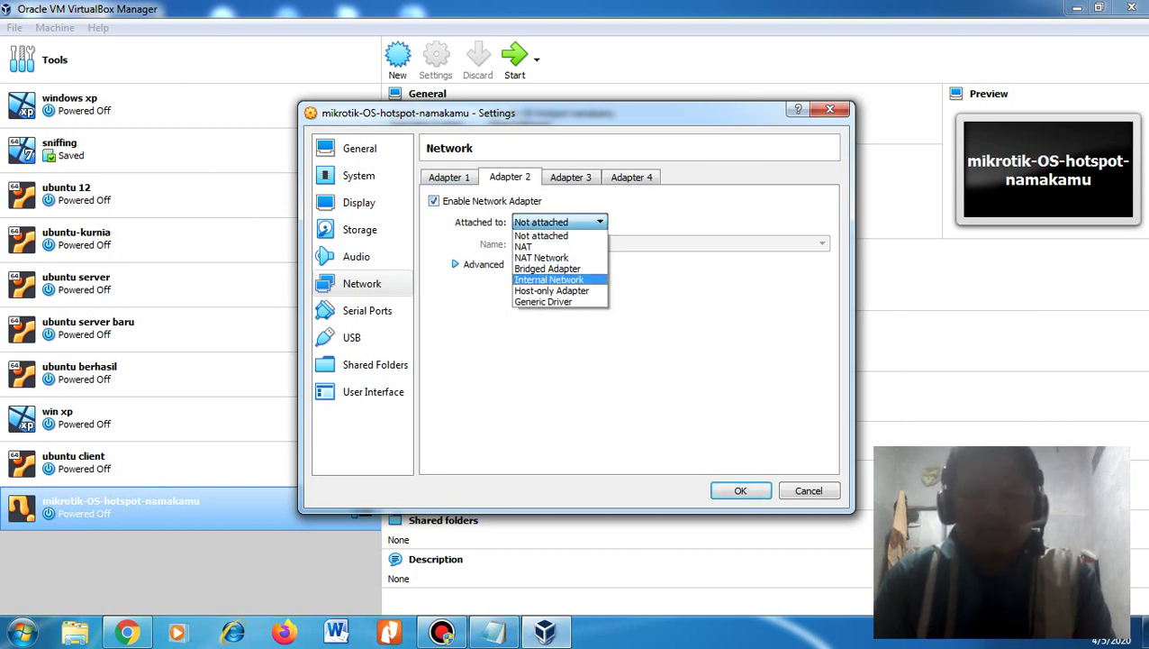
pyautogui.click(549, 280)
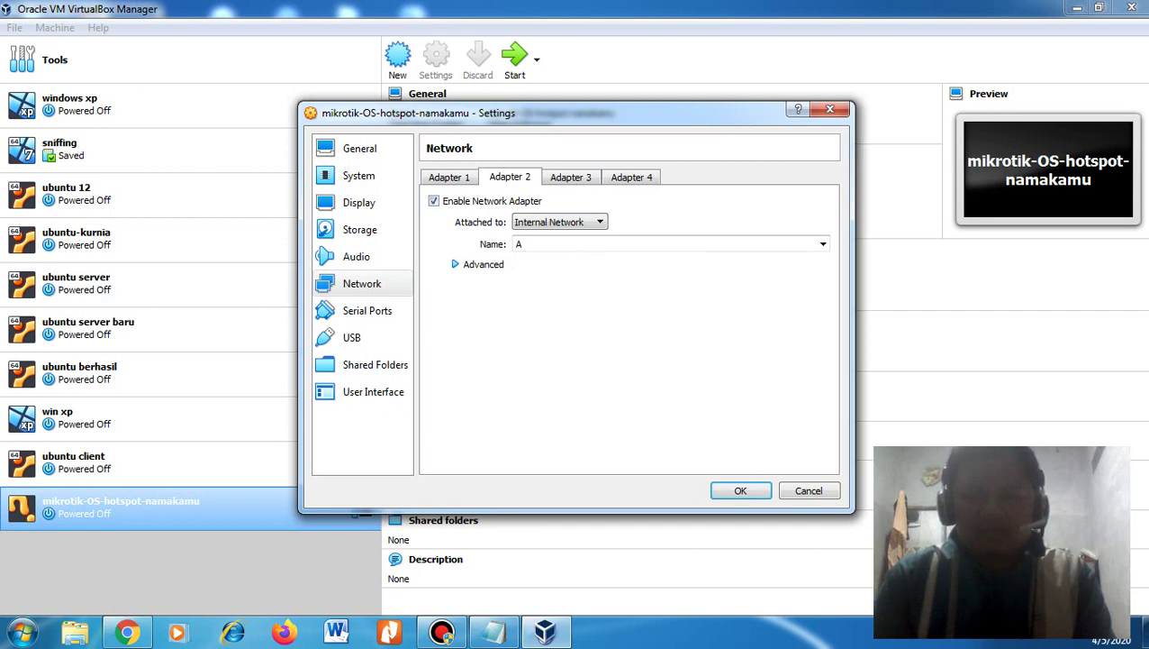
# Step: Set the internal network name of adapter 2 to intnet
pyautogui.click(823, 244)
pyautogui.click(822, 244)
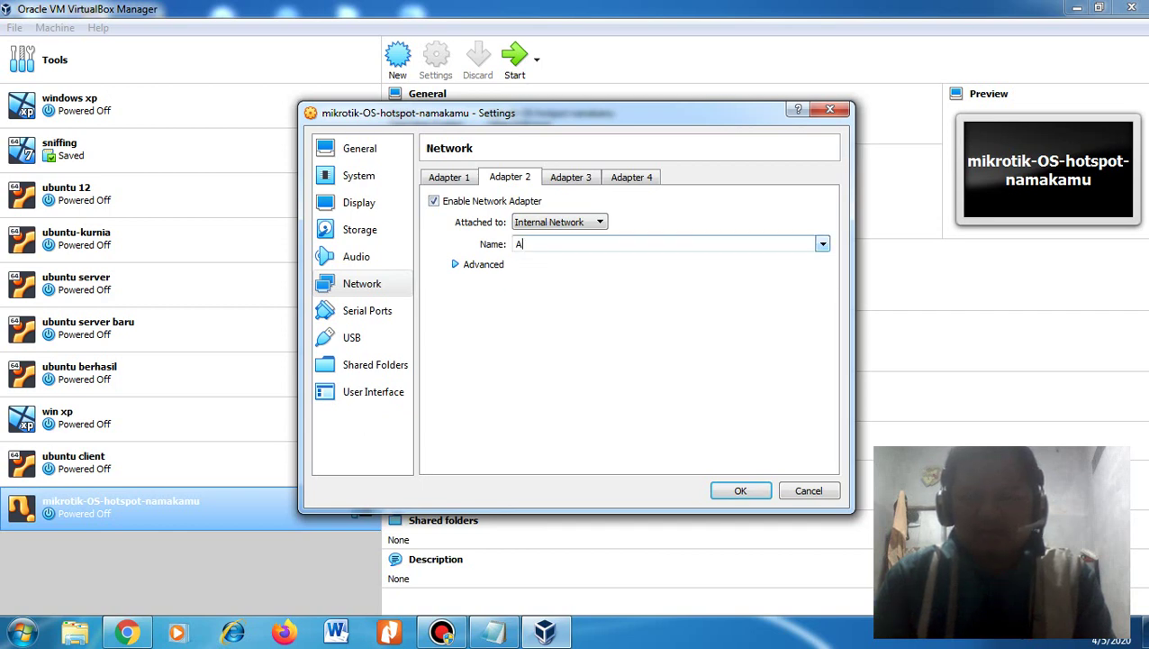
pyautogui.click(822, 244)
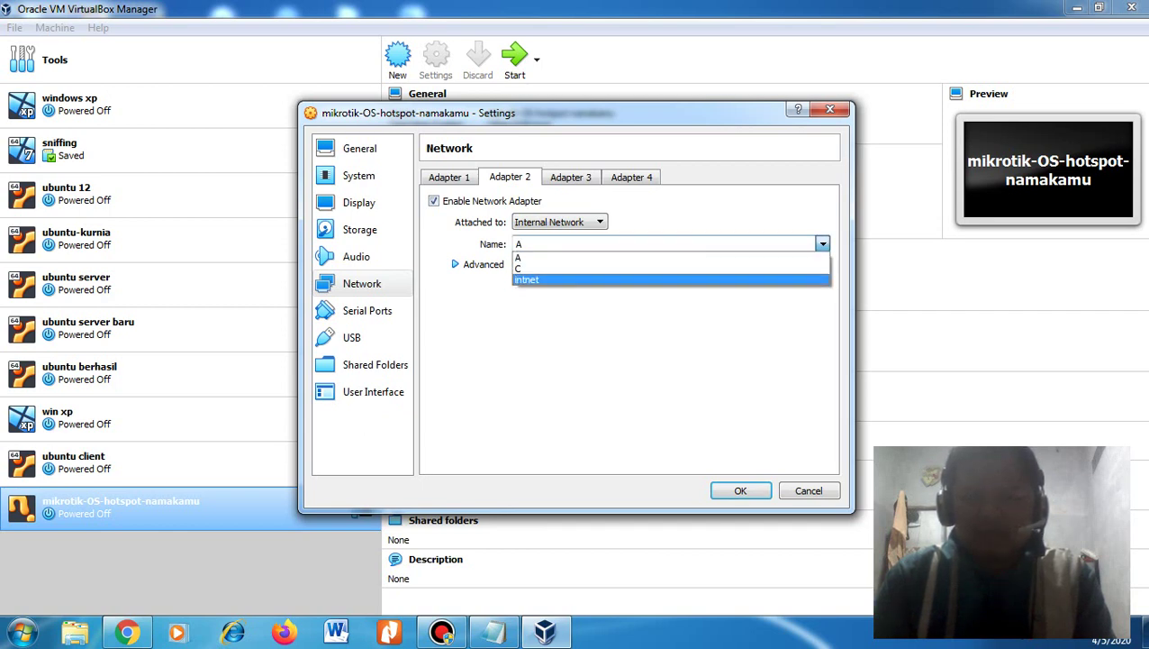
pyautogui.click(526, 279)
# Step: Attach the mikrotik-6.33 disc image from the mikrotik folder as an optical drive on the machine's IDE storage controller
pyautogui.click(360, 229)
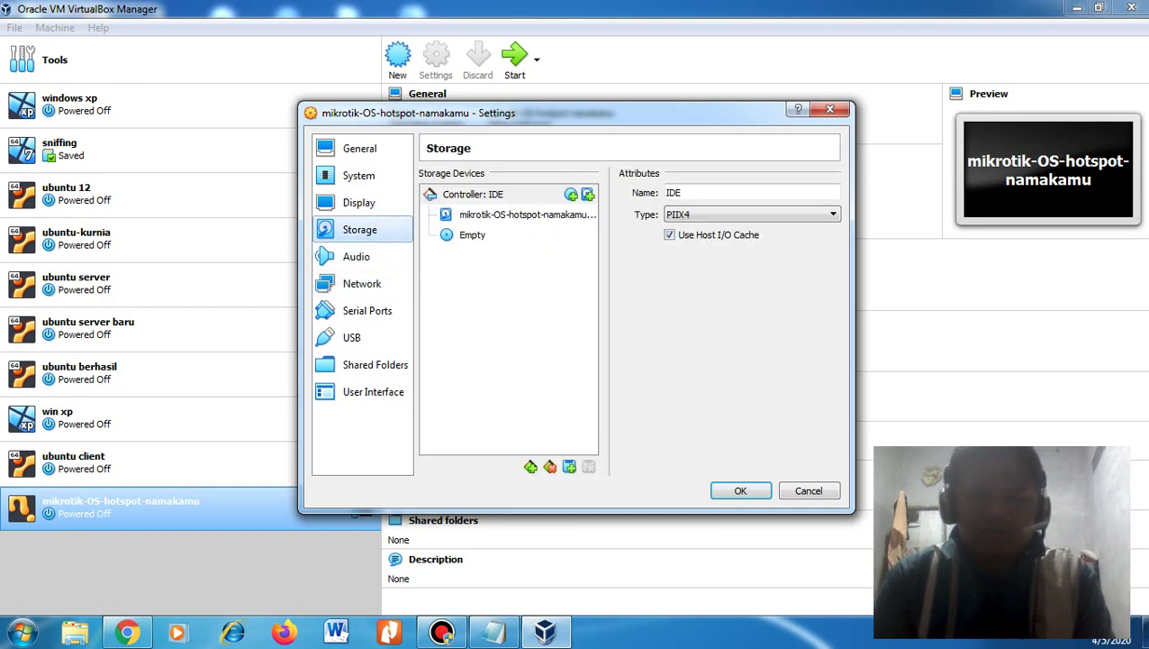
pyautogui.click(571, 194)
pyautogui.click(587, 368)
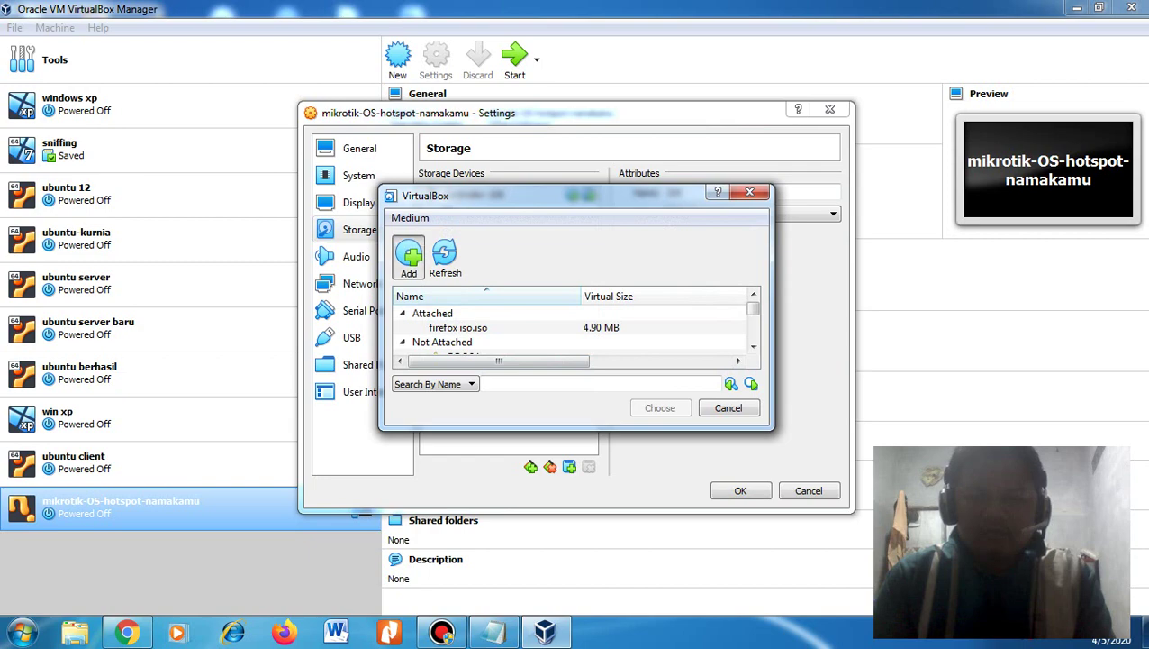
pyautogui.click(408, 257)
pyautogui.doubleClick(594, 321)
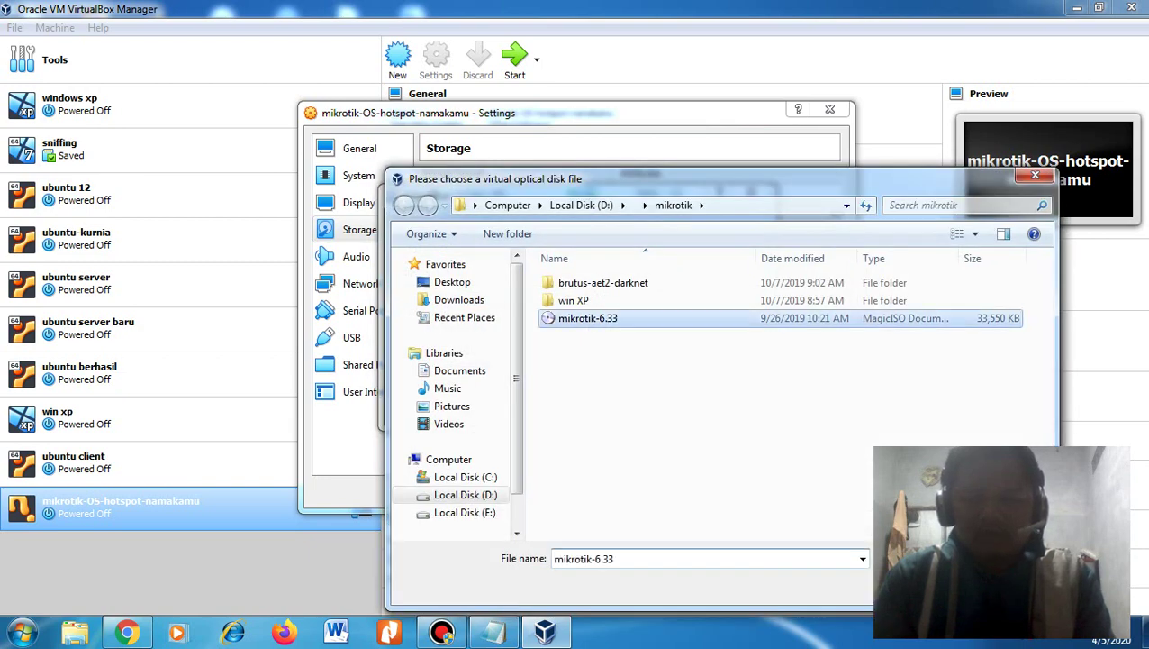
pyautogui.click(660, 407)
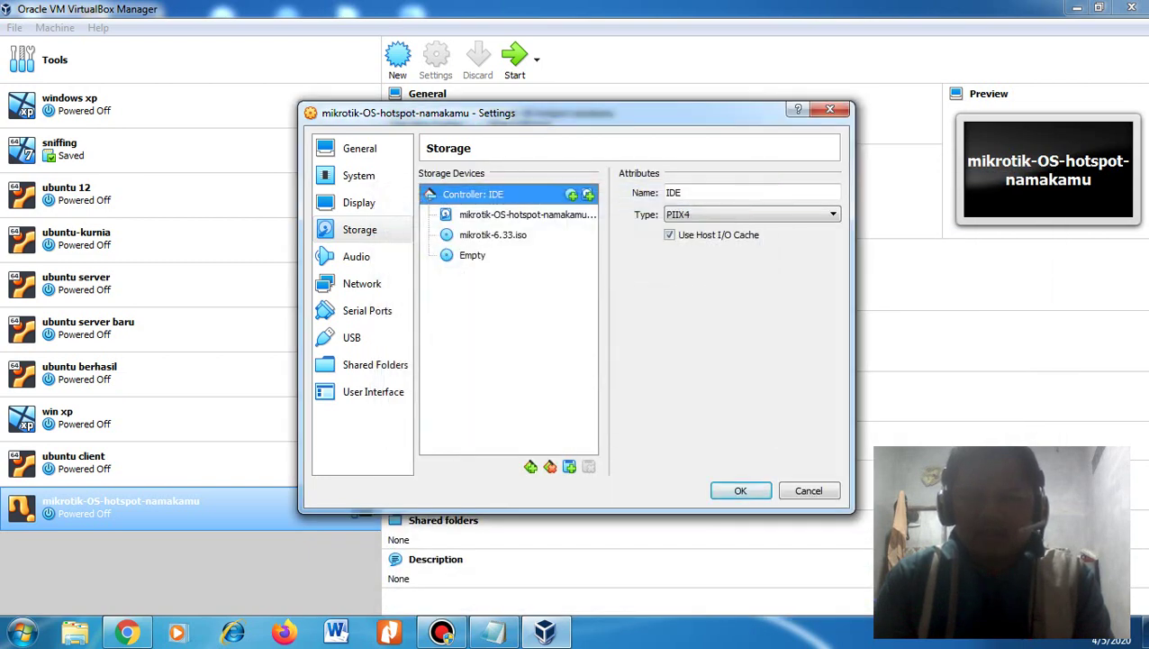
# Step: Remove the empty optical drive from the IDE controller, and start the mikrotik-OS-hotspot-namakamu machine with the saved settings
pyautogui.click(471, 255)
pyautogui.click(492, 234)
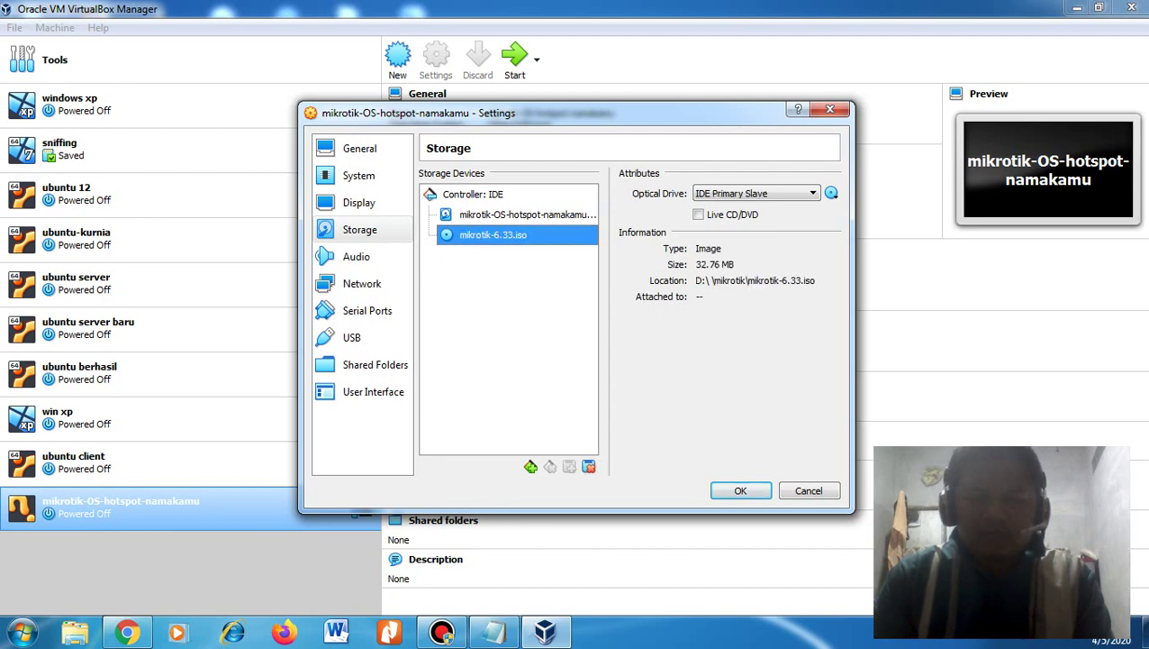
pyautogui.click(740, 490)
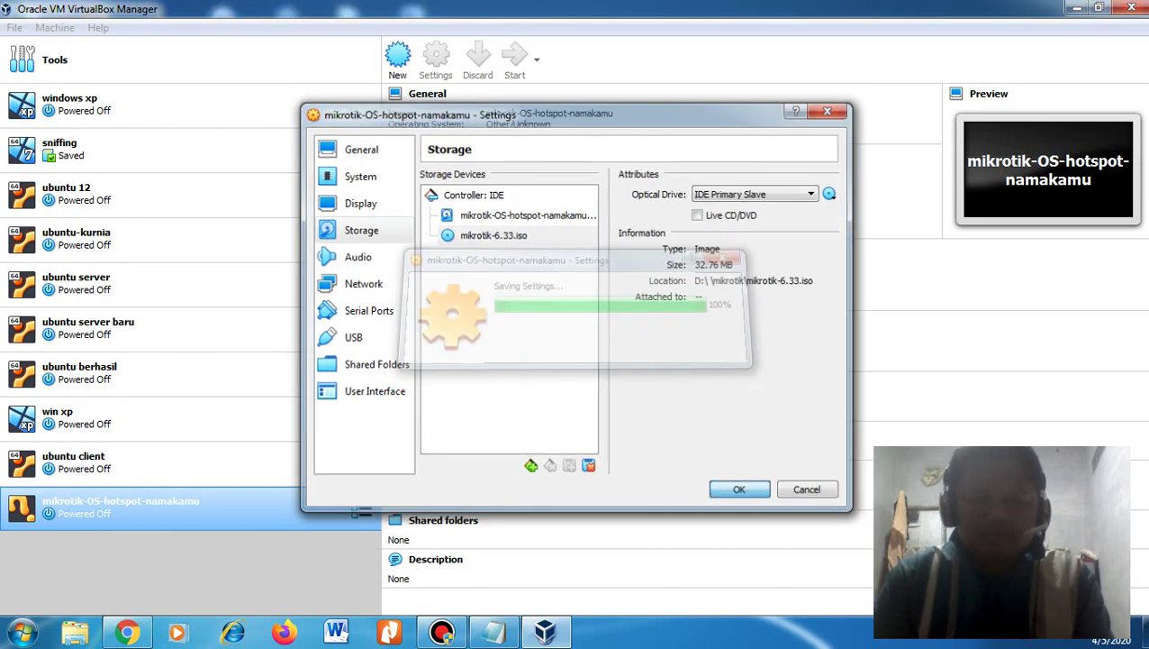
pyautogui.click(515, 59)
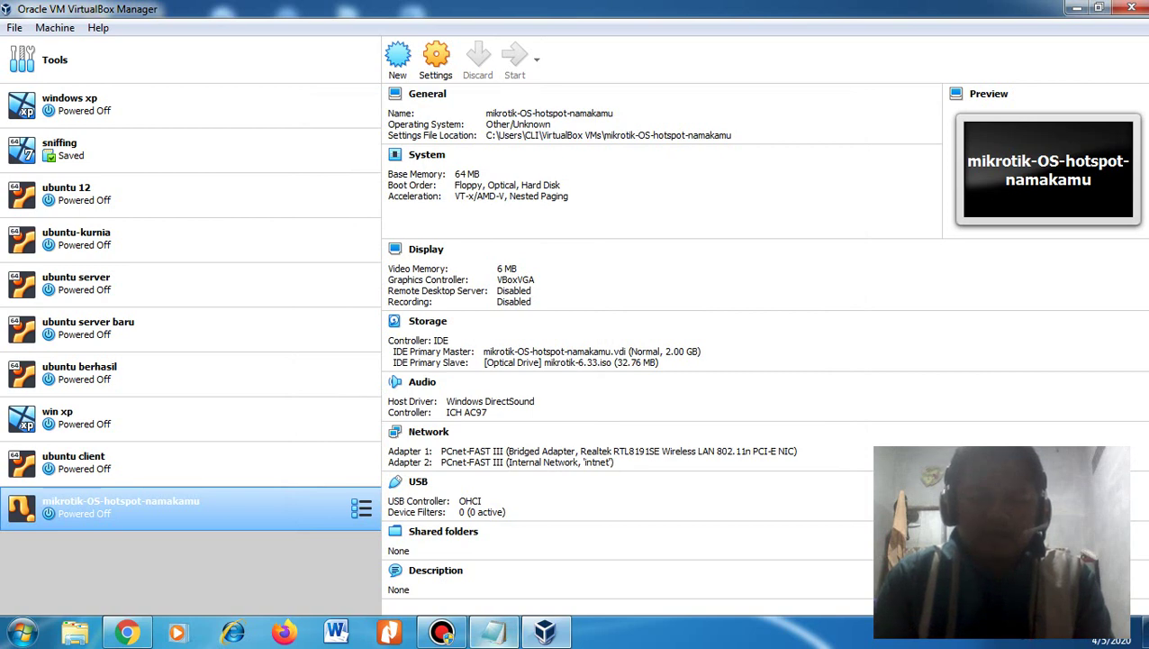
# Step: Switch to Notepad and start a new paragraph below the heading "instalasi router OS Mikrotik", leaving one blank line
pyautogui.click(494, 631)
pyautogui.click(334, 47)
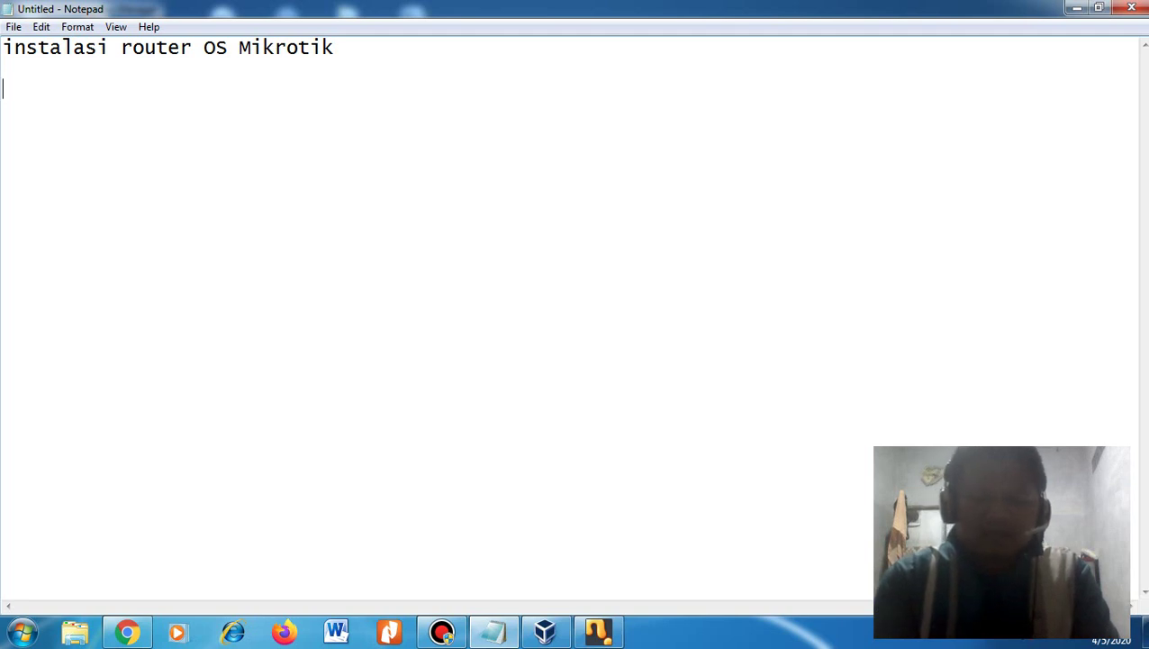
pyautogui.press('Return')
pyautogui.press('Return')
pyautogui.write('jairngan')
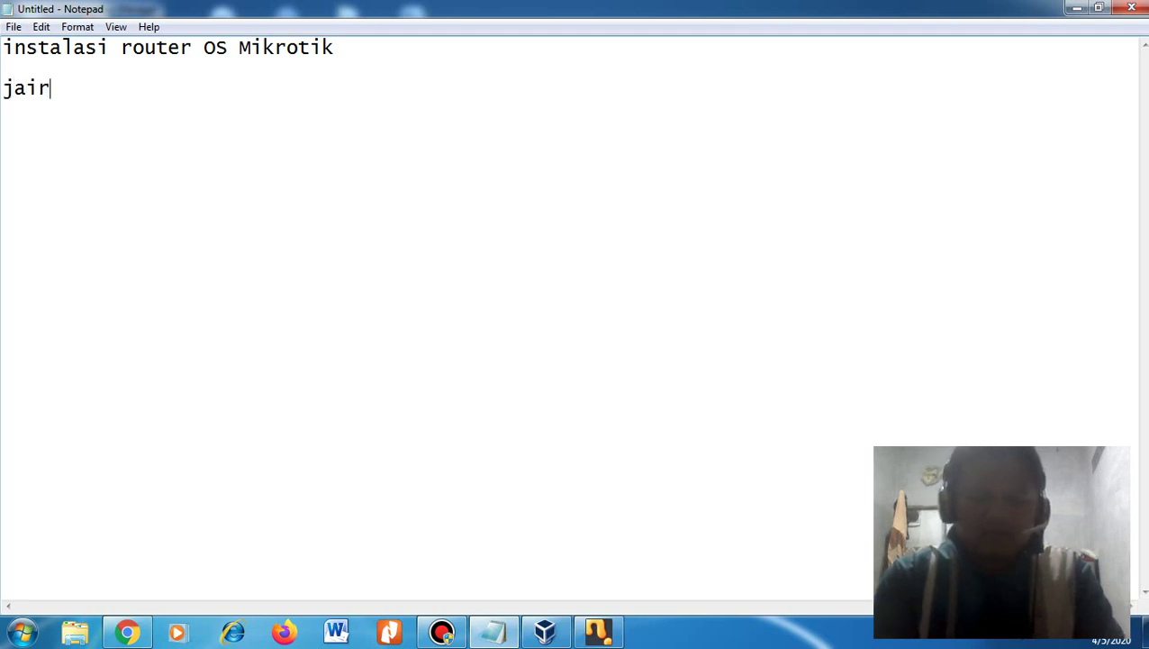
pyautogui.press('BackSpace')
pyautogui.press('BackSpace')
pyautogui.press('BackSpace')
pyautogui.press('BackSpace')
pyautogui.press('BackSpace')
pyautogui.press('BackSpace')
pyautogui.press('BackSpace')
pyautogui.press('BackSpace')
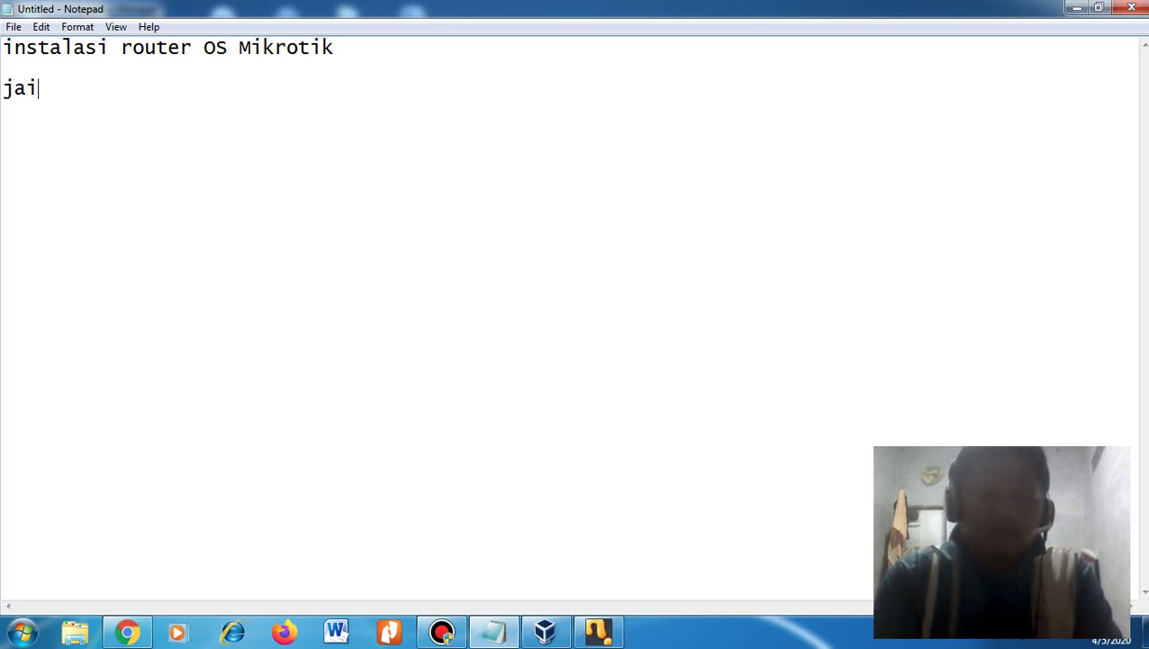
# Step: Write the line "Suatu jaringan internet publick yang di share secara luas" below the heading
pyautogui.write('Suatu')
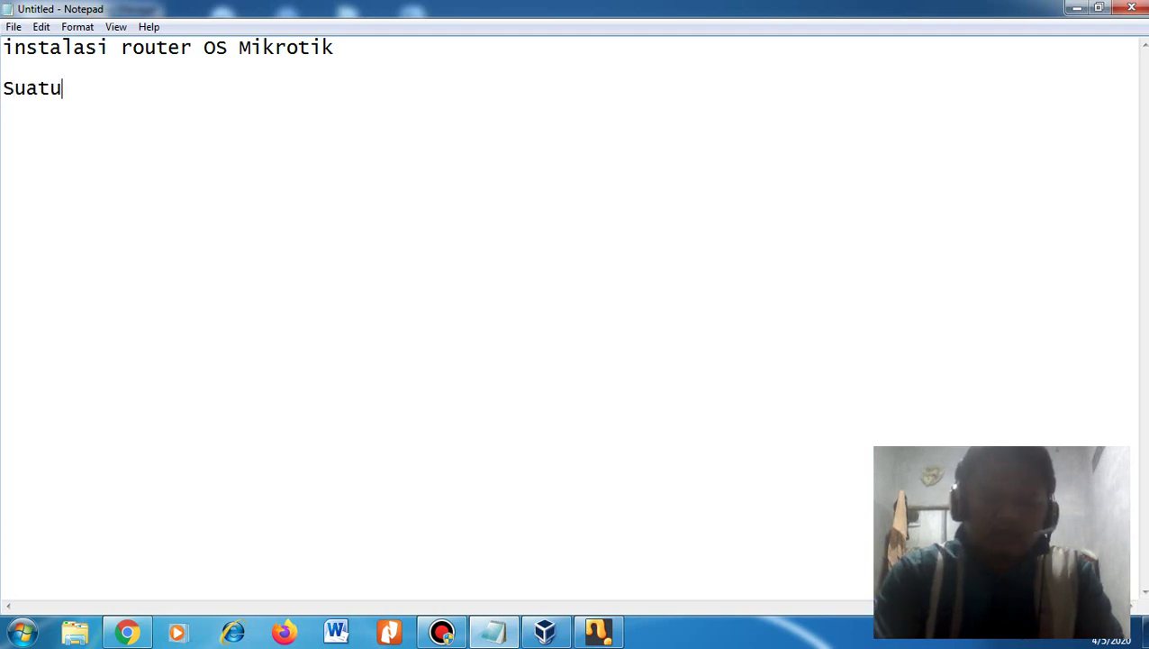
pyautogui.write(' jaringan int')
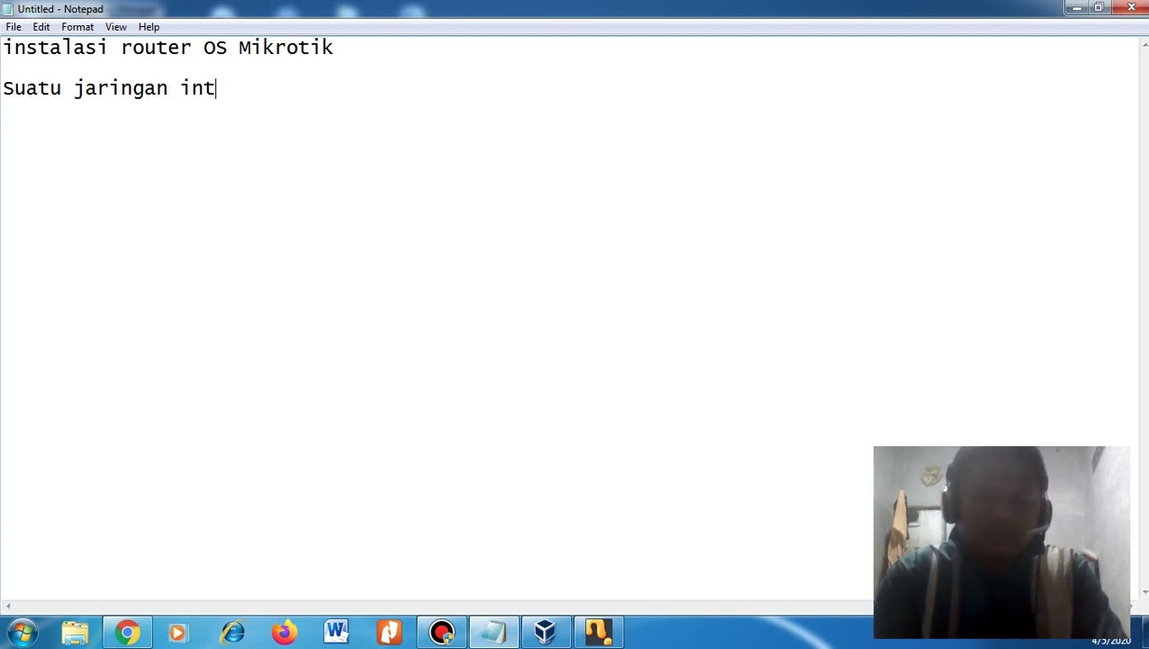
pyautogui.write('ernet pu')
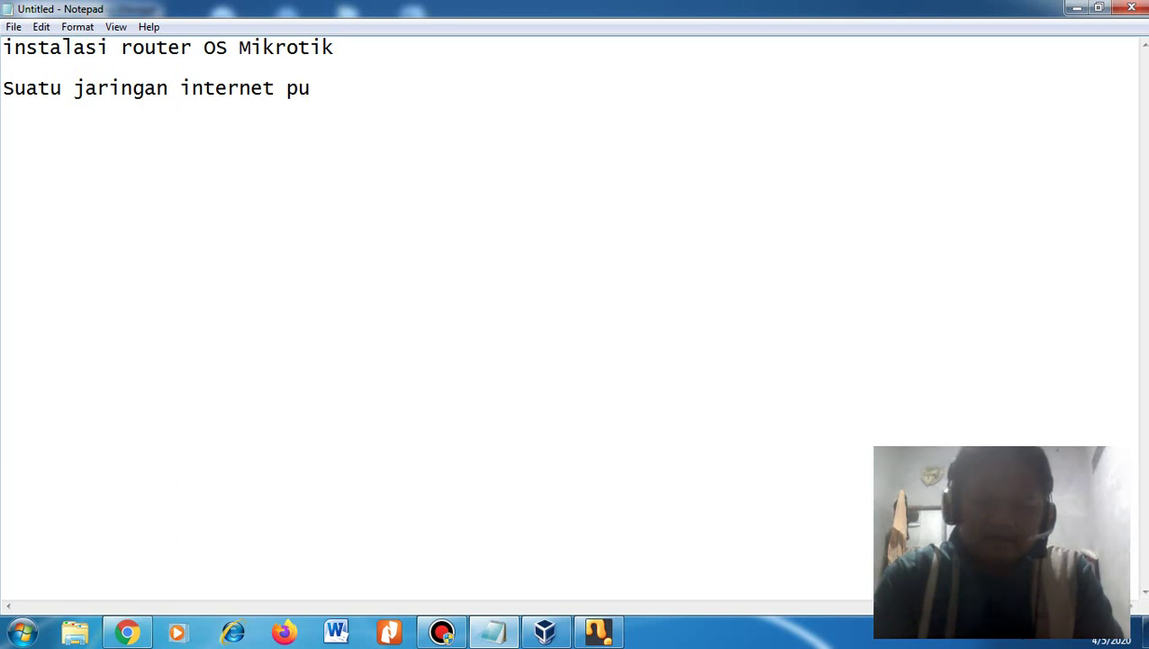
pyautogui.write('blick yang')
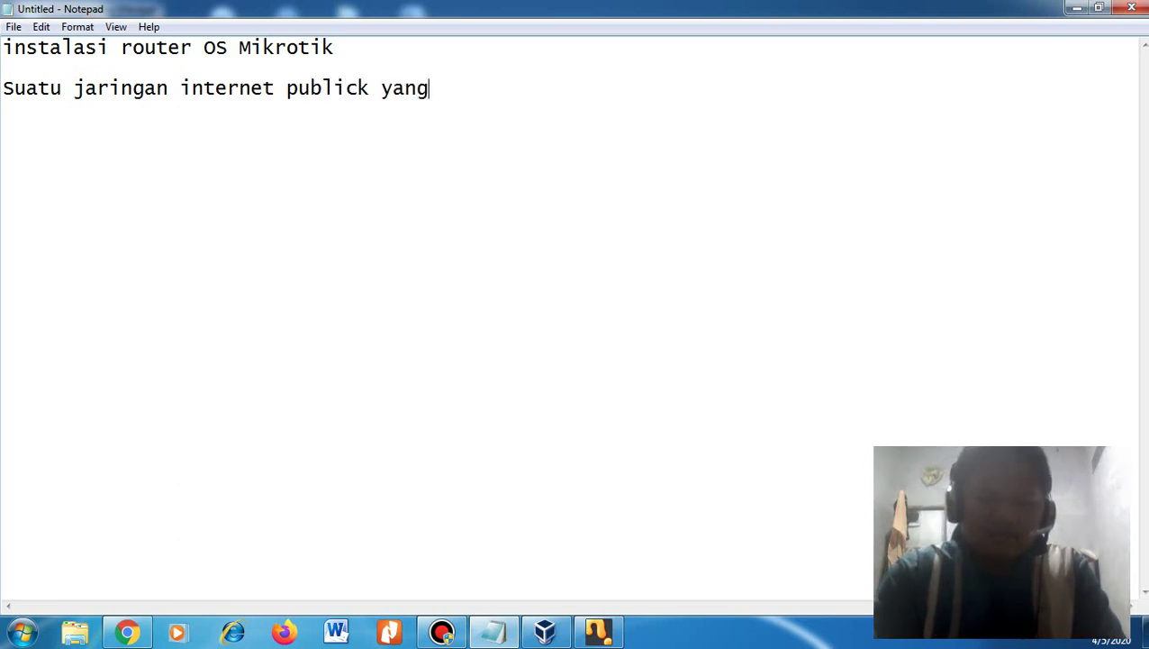
pyautogui.write(' di share')
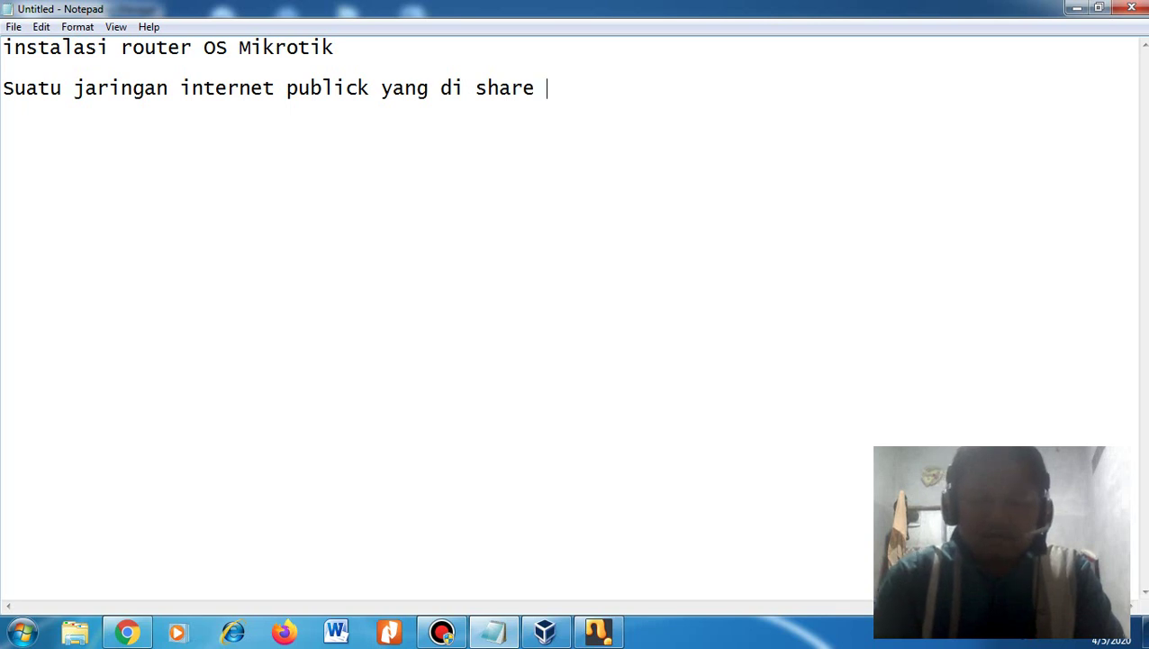
pyautogui.write(' se')
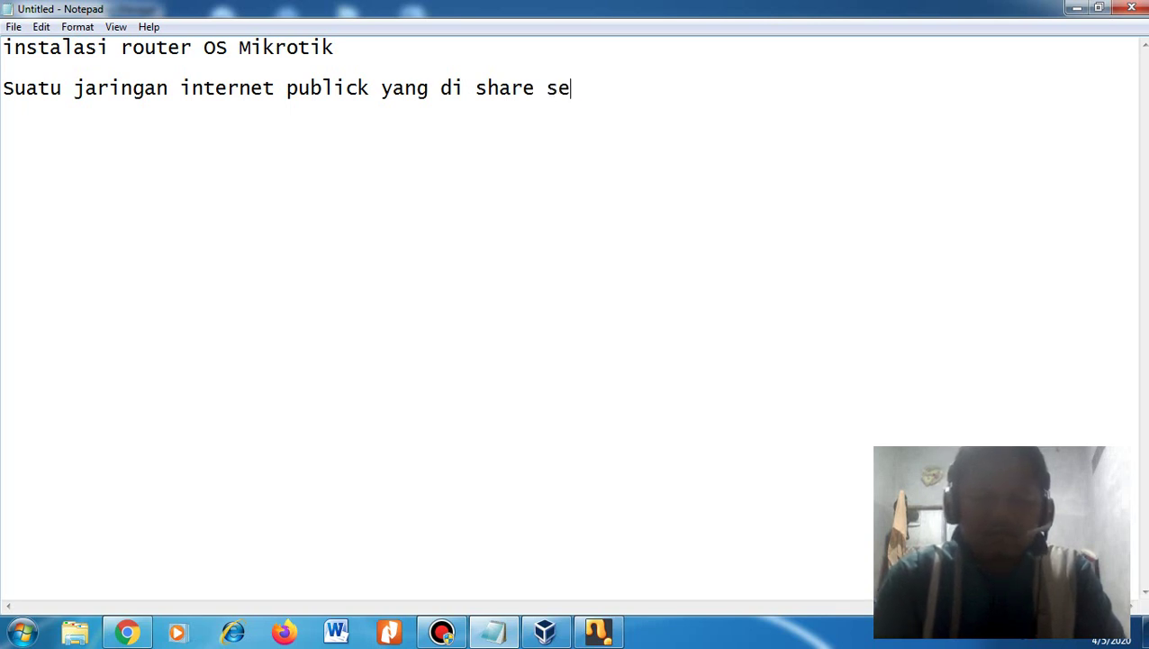
pyautogui.write('cara luas')
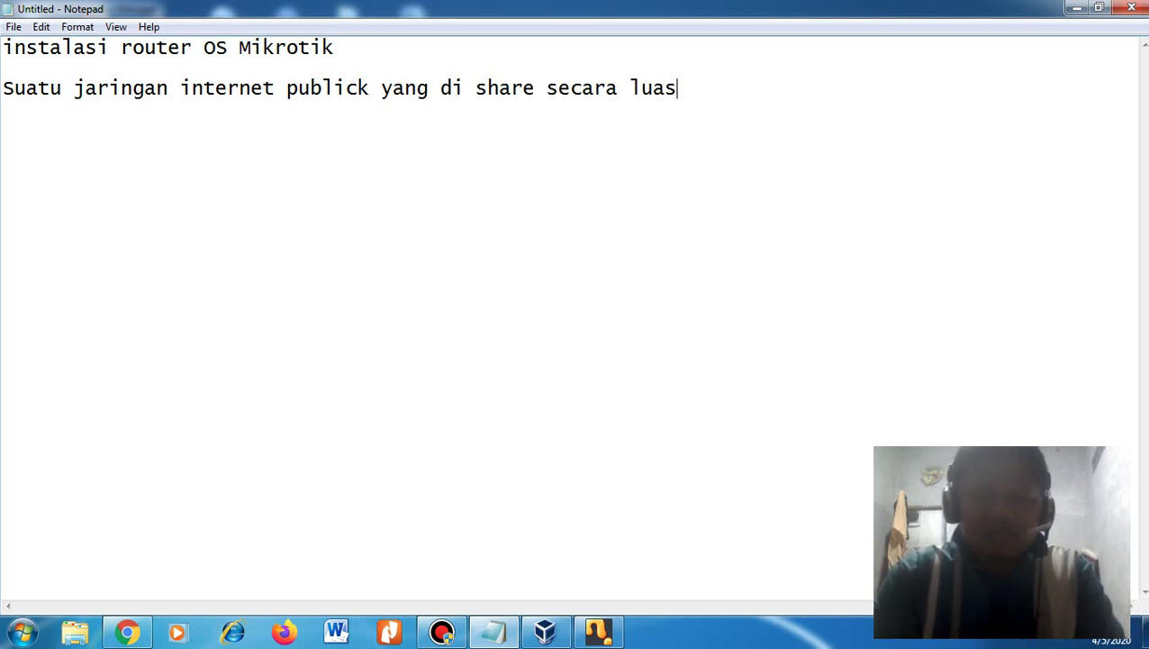
# Step: Continue the description on a new line with "dan terintegerasi ke jalur server"
pyautogui.press('Return')
pyautogui.write('d')
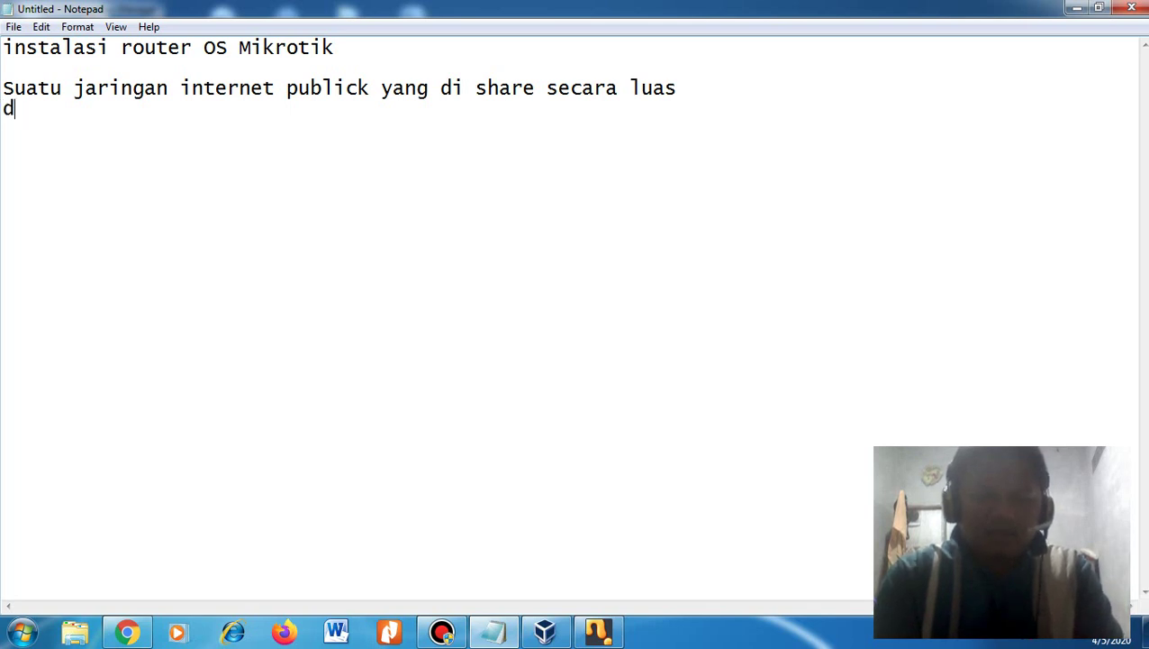
pyautogui.write('an teri')
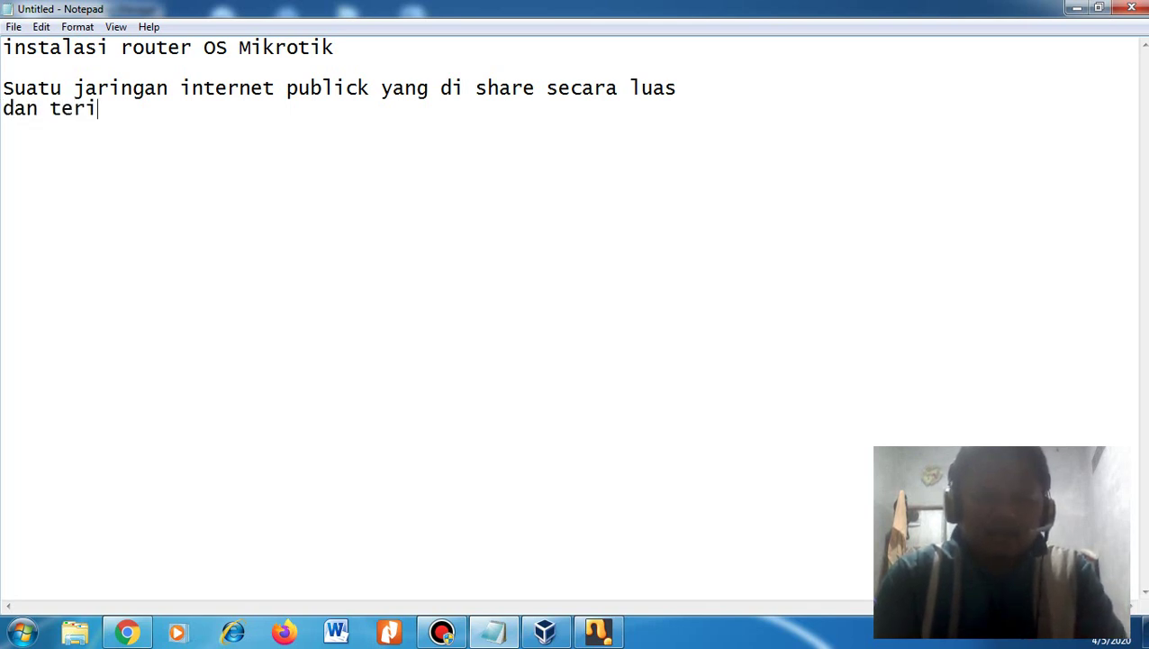
pyautogui.write('ntegerasi')
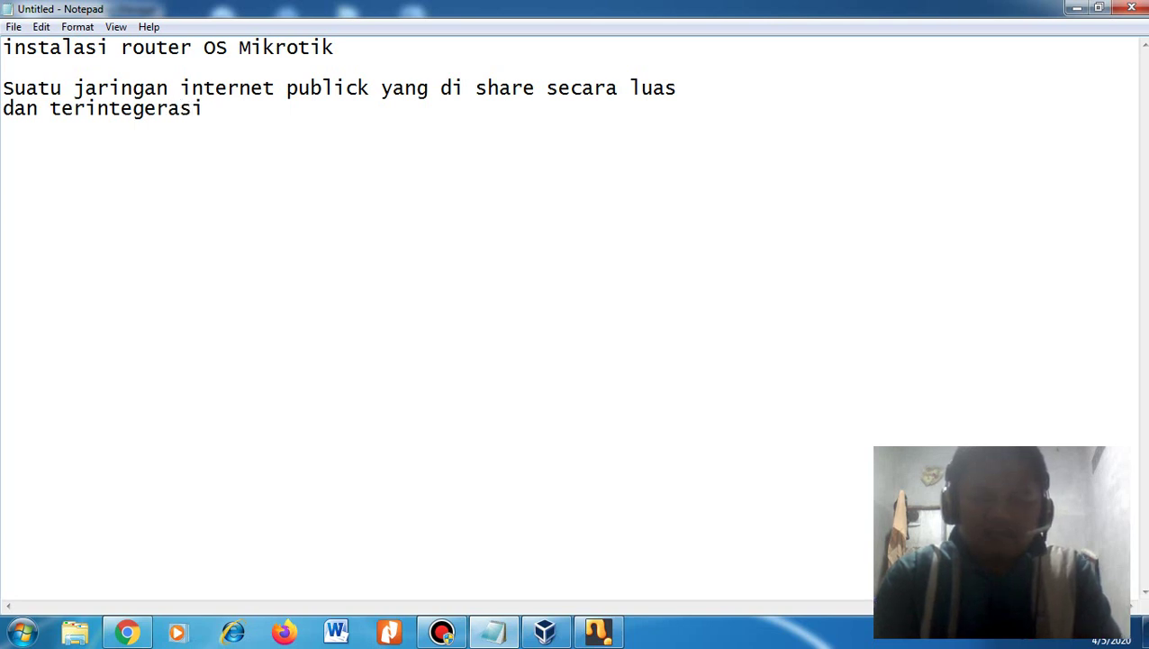
pyautogui.write(' ke jalur s')
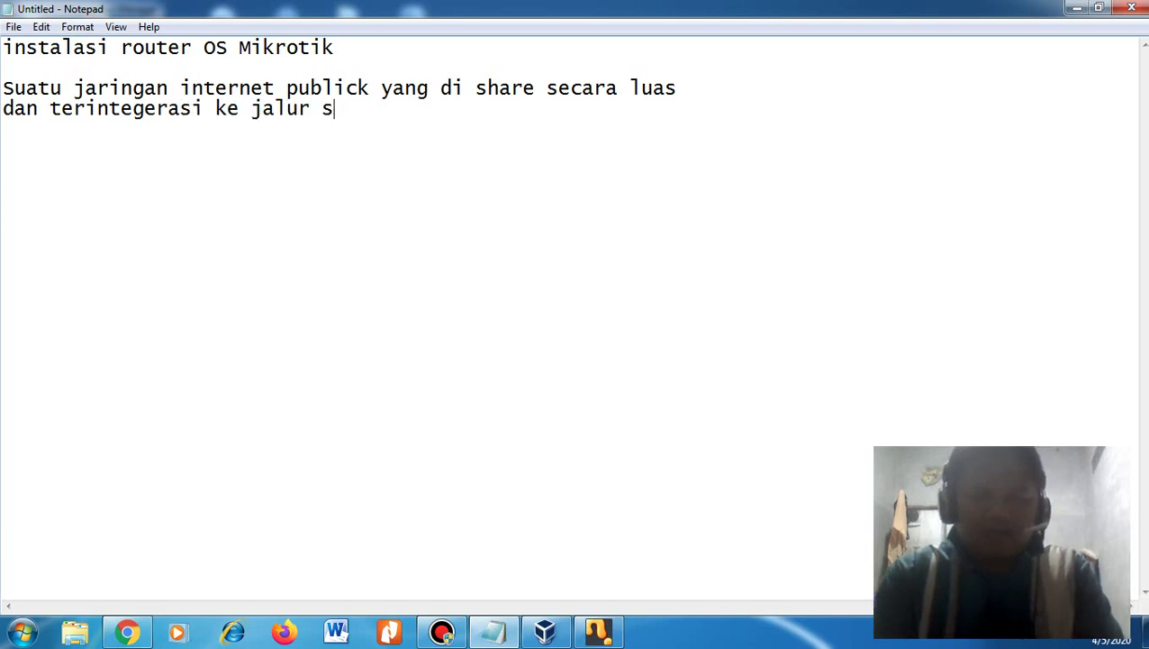
pyautogui.write('erver')
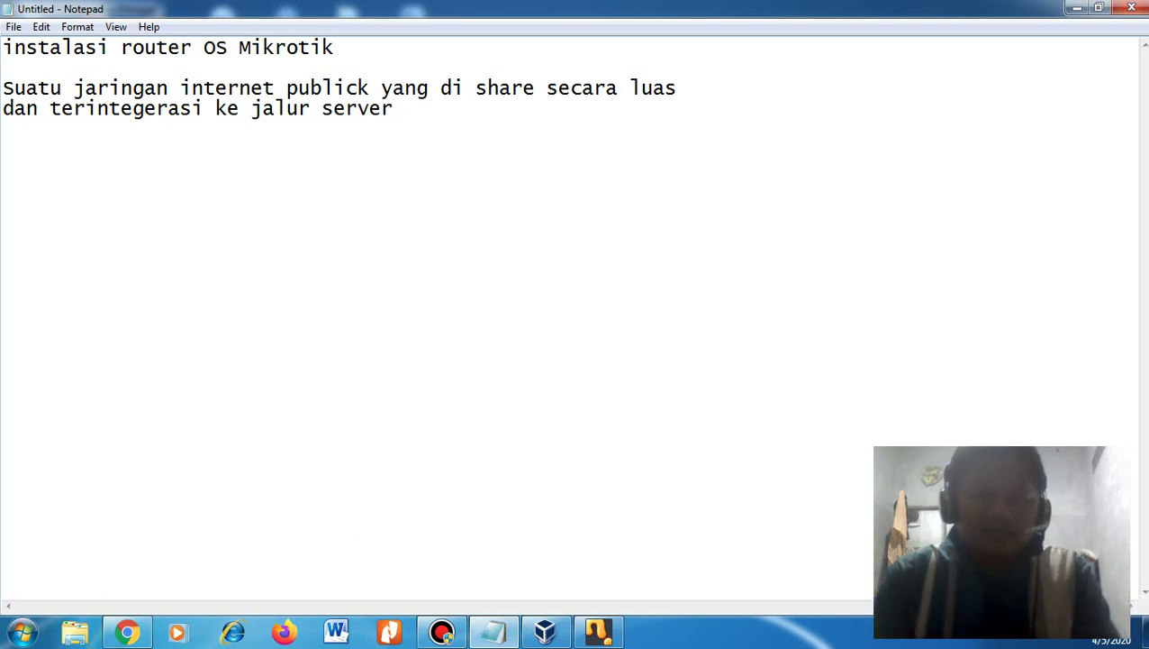
pyautogui.moveTo(322, 108); pyautogui.dragTo(369, 87)
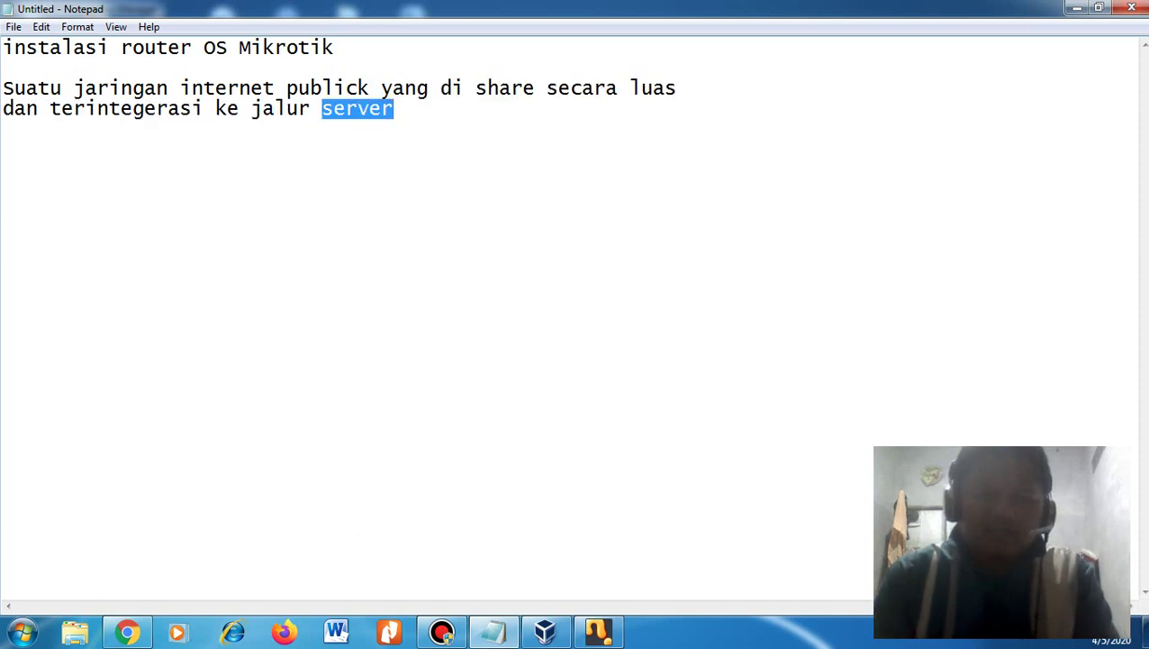
pyautogui.press('Right')
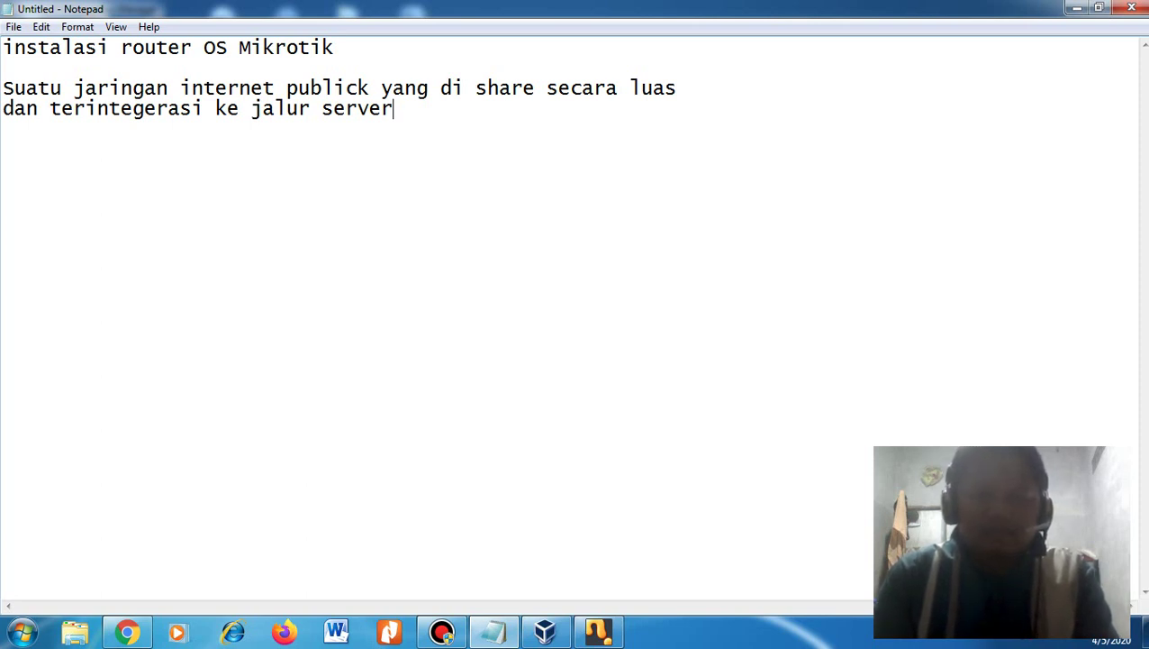
pyautogui.moveTo(202, 87); pyautogui.dragTo(370, 88)
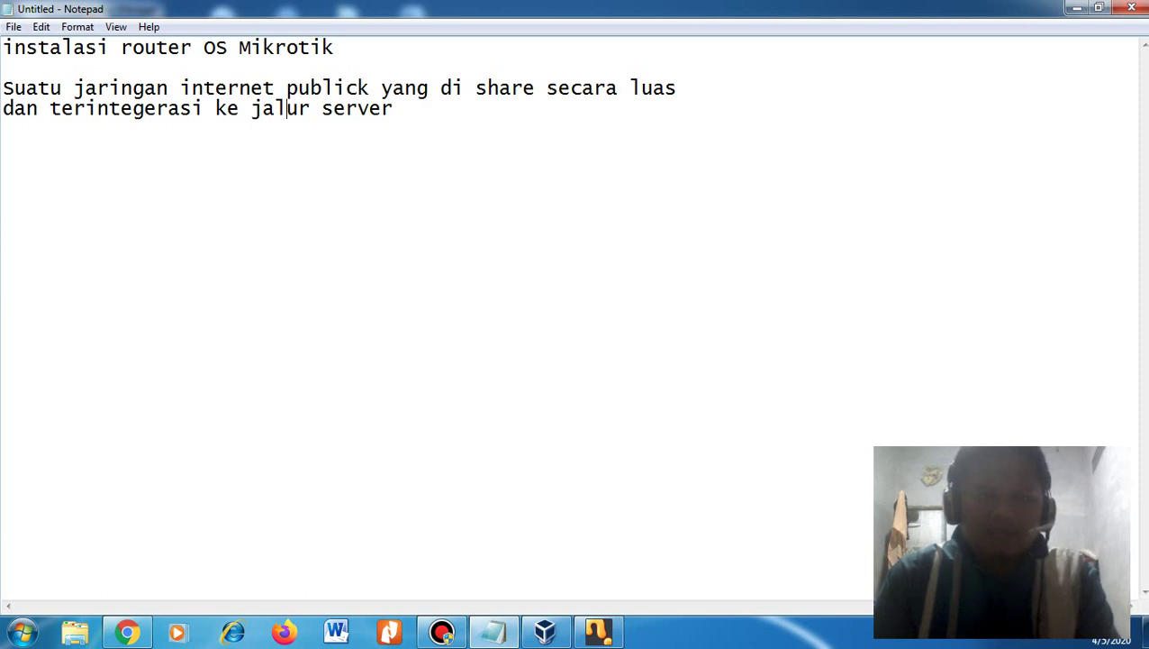
pyautogui.moveTo(250, 108); pyautogui.dragTo(393, 108)
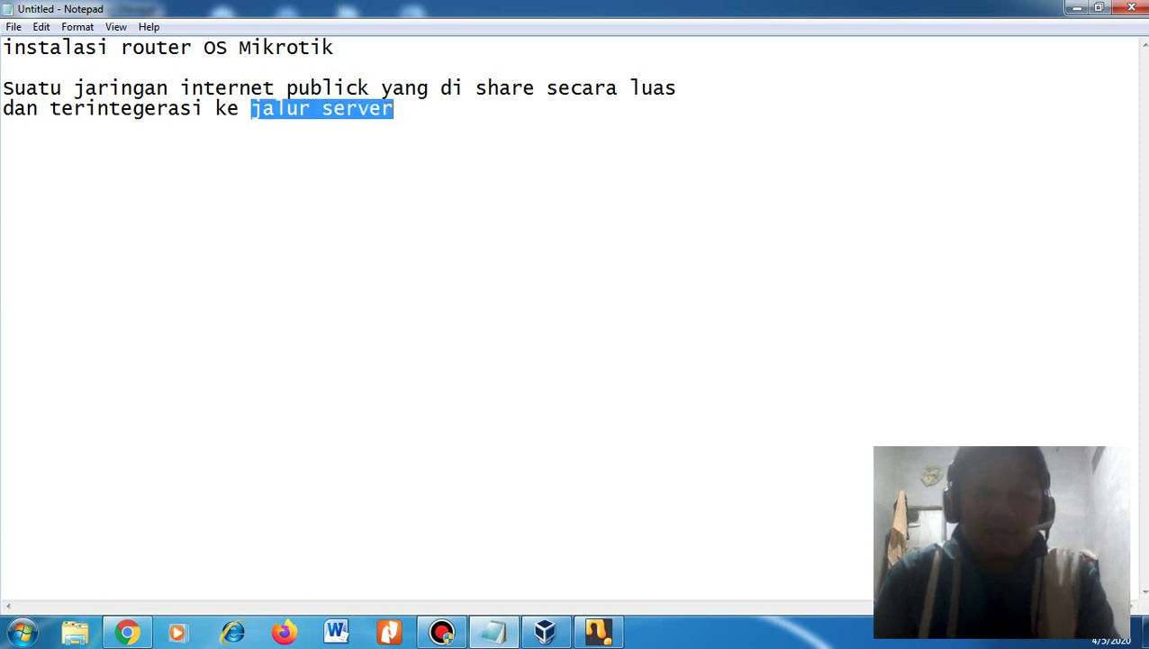
# Step: Write "MONITORING---->siapa-siapa saja yang mengakses internet secara publick" below the description, leaving one blank line between them
pyautogui.click(396, 109)
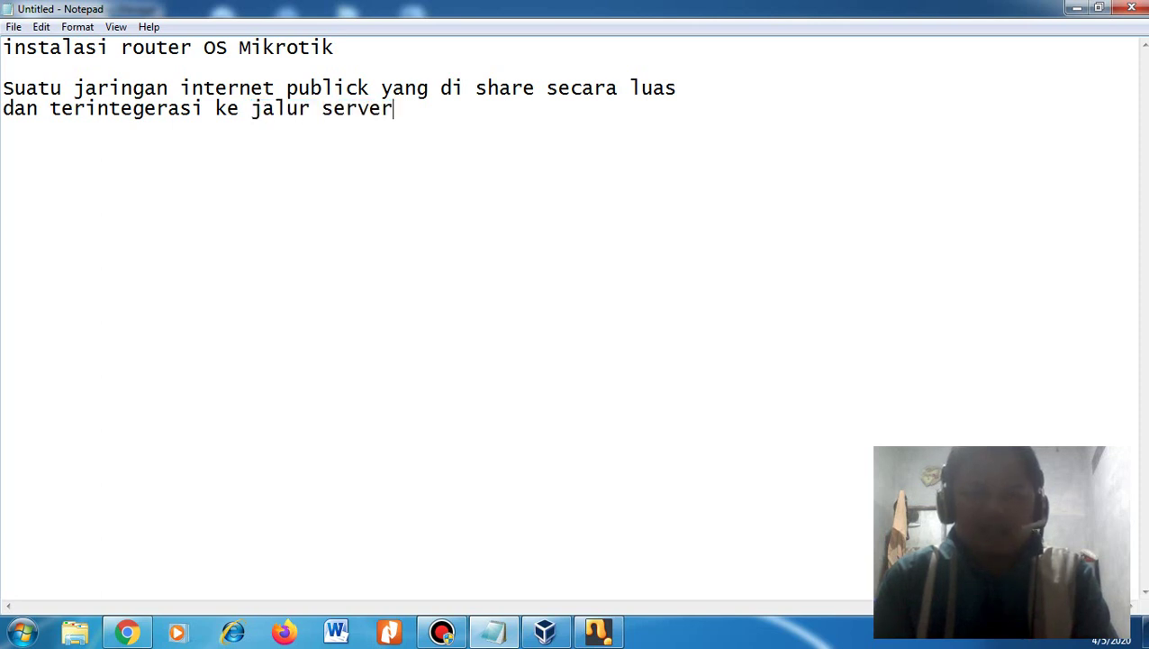
pyautogui.press('Return')
pyautogui.write('MONITORING-')
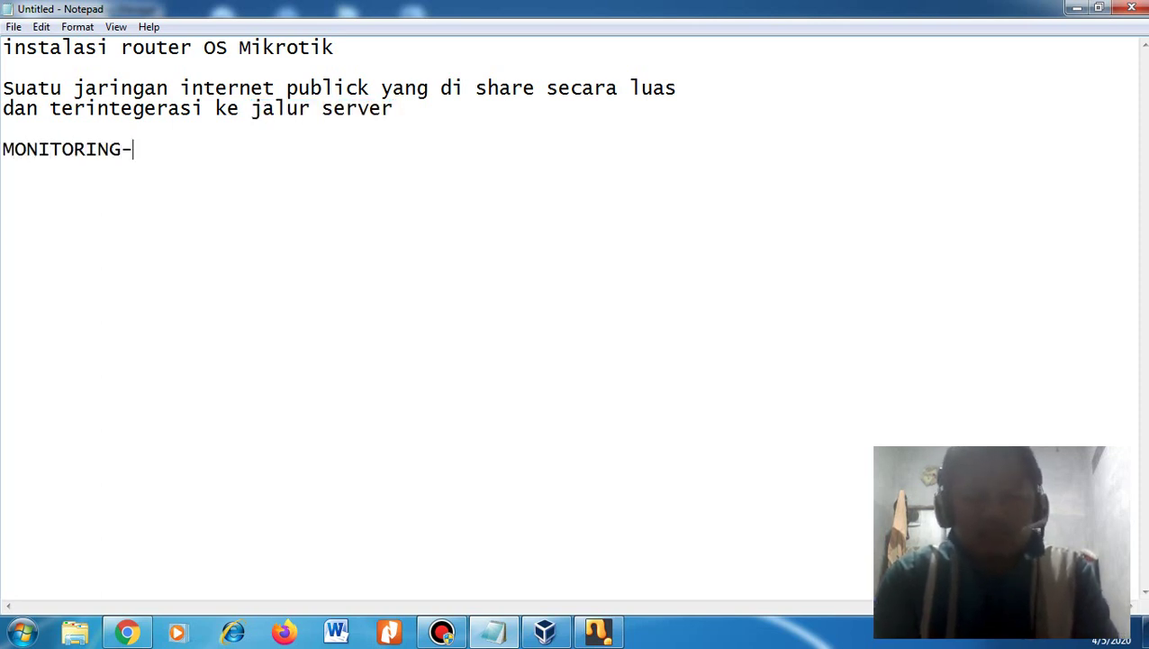
pyautogui.write('--->')
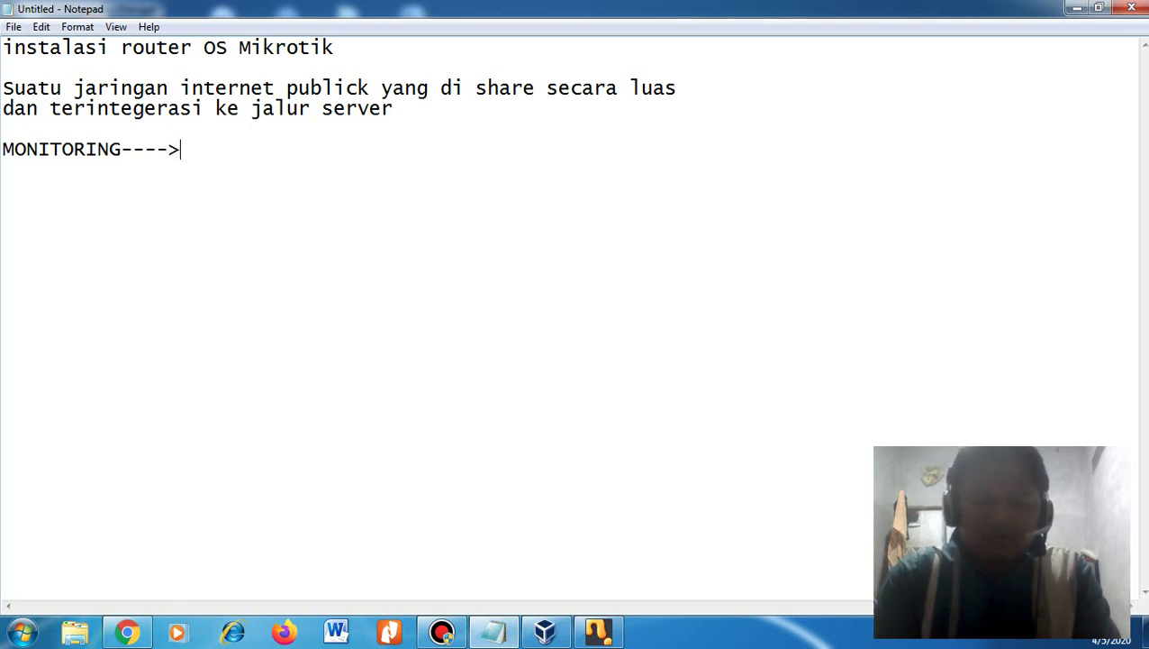
pyautogui.write('siapa-s')
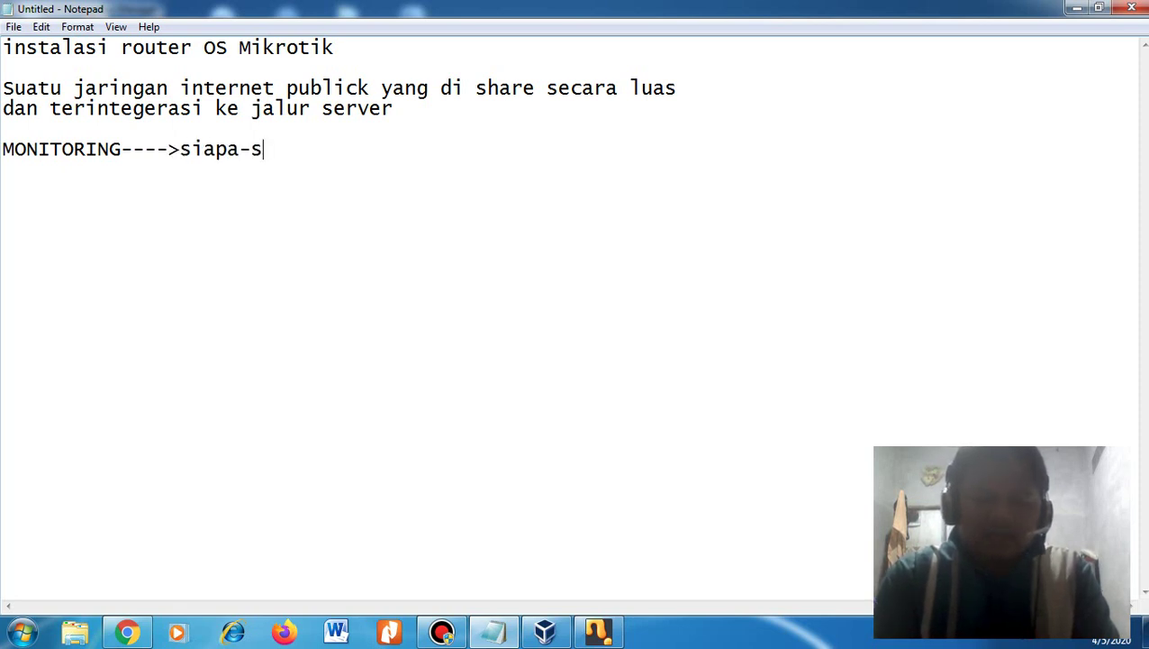
pyautogui.write('iapa saja ya')
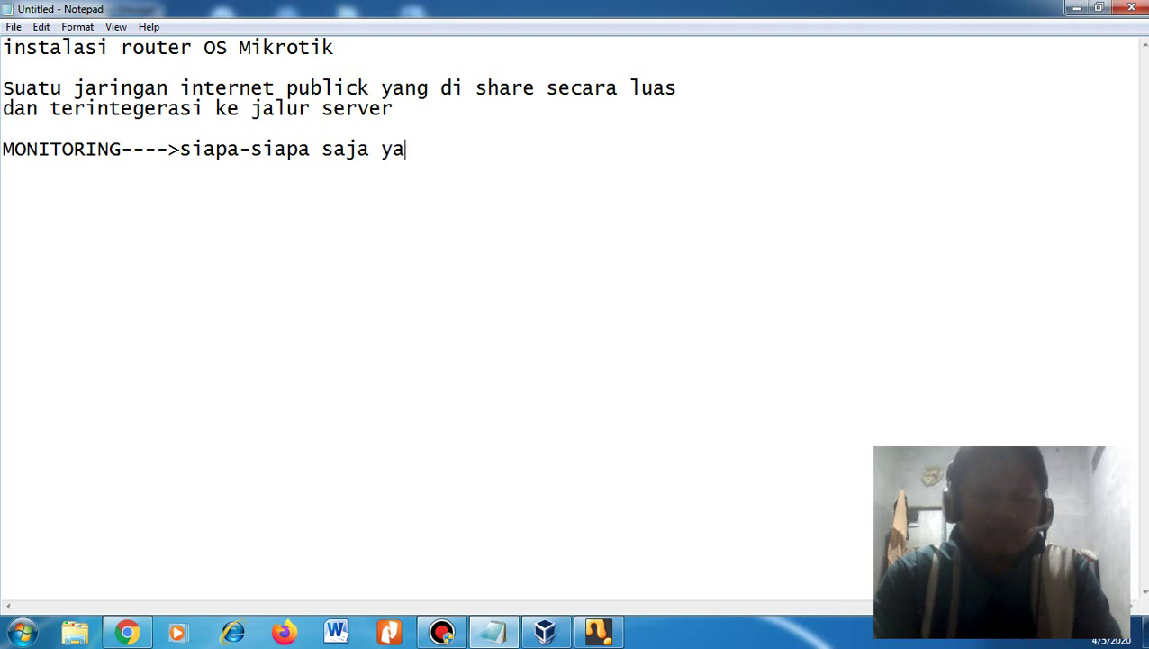
pyautogui.write('ng mengakses')
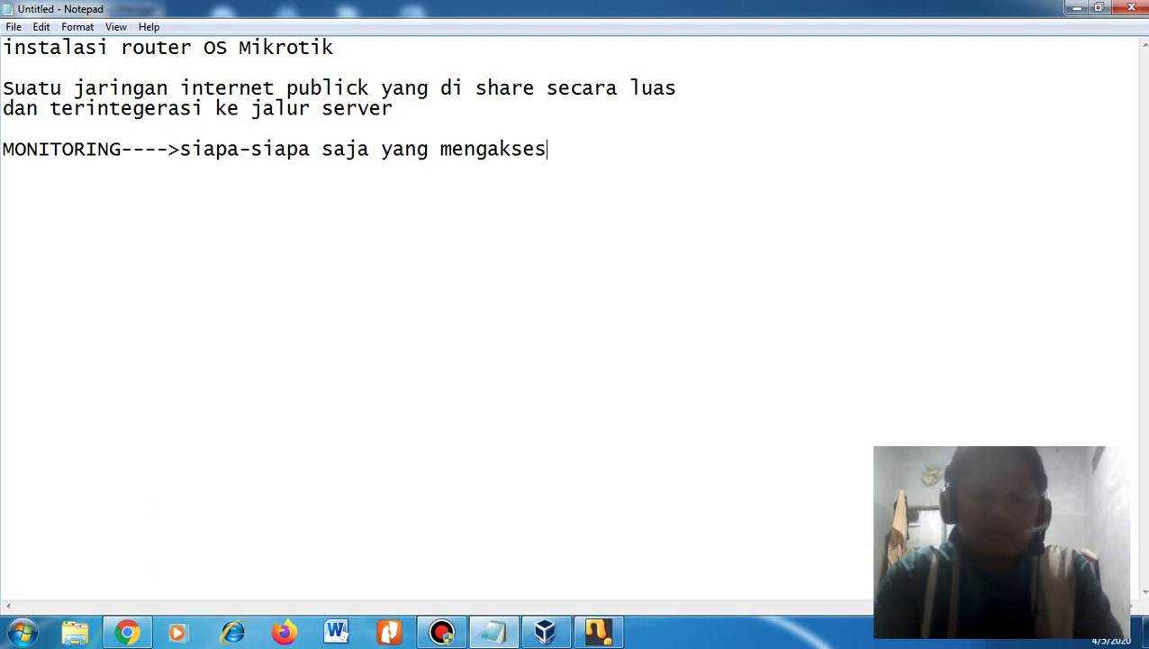
pyautogui.write(' inter')
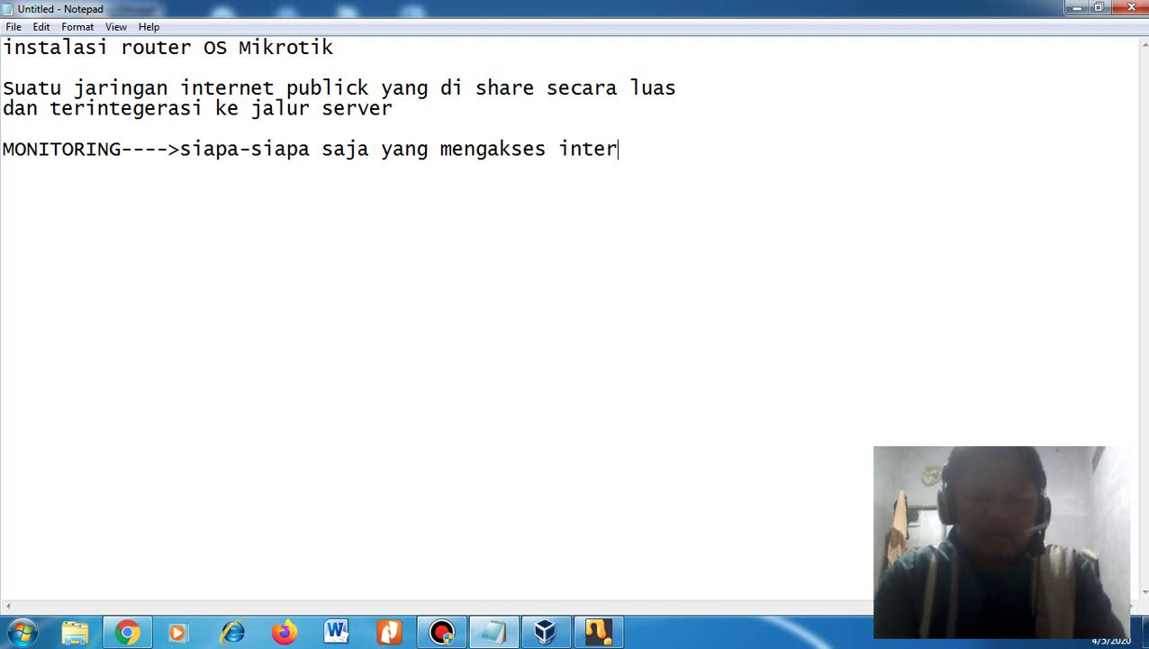
pyautogui.write('net se')
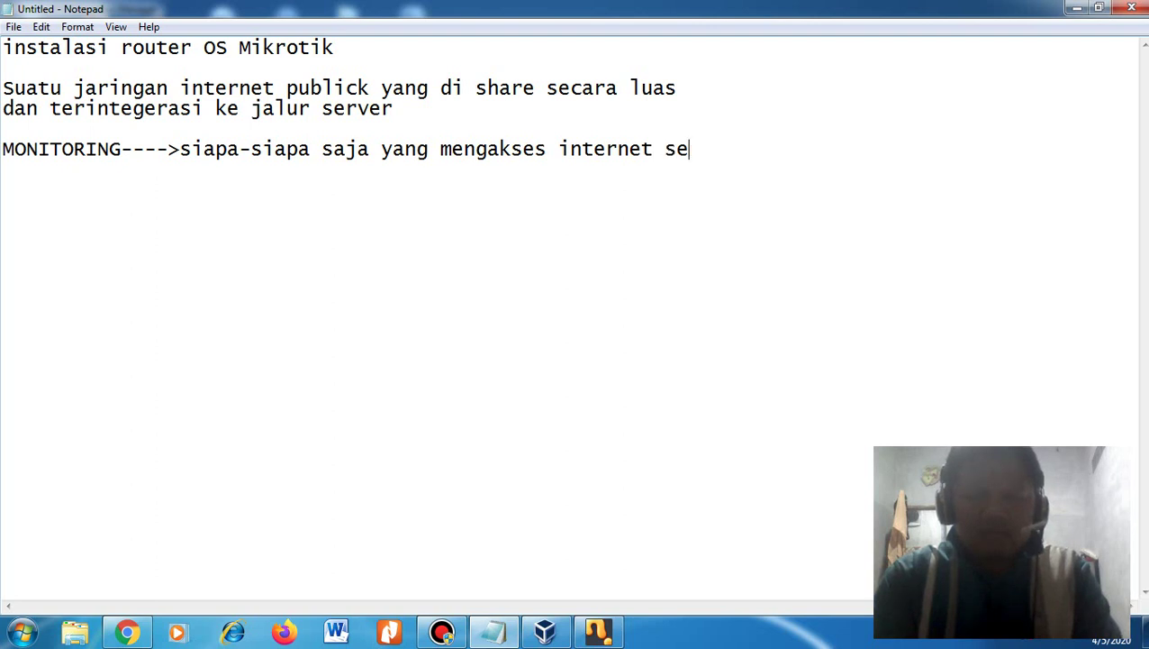
pyautogui.write('cara pu')
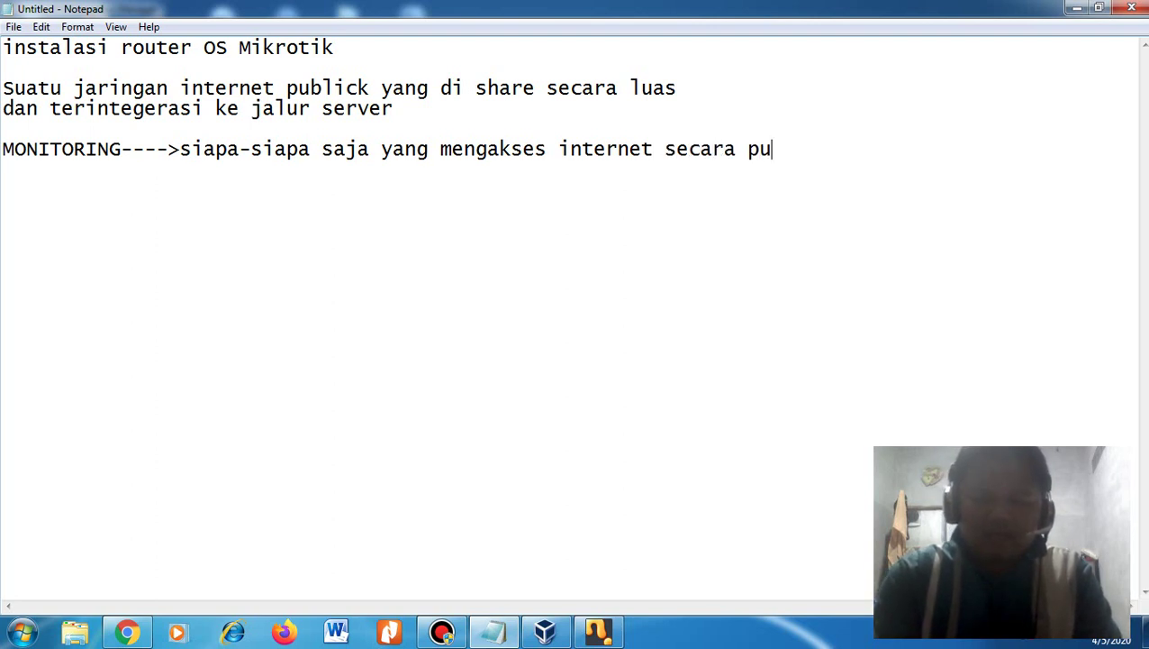
pyautogui.write('blick')
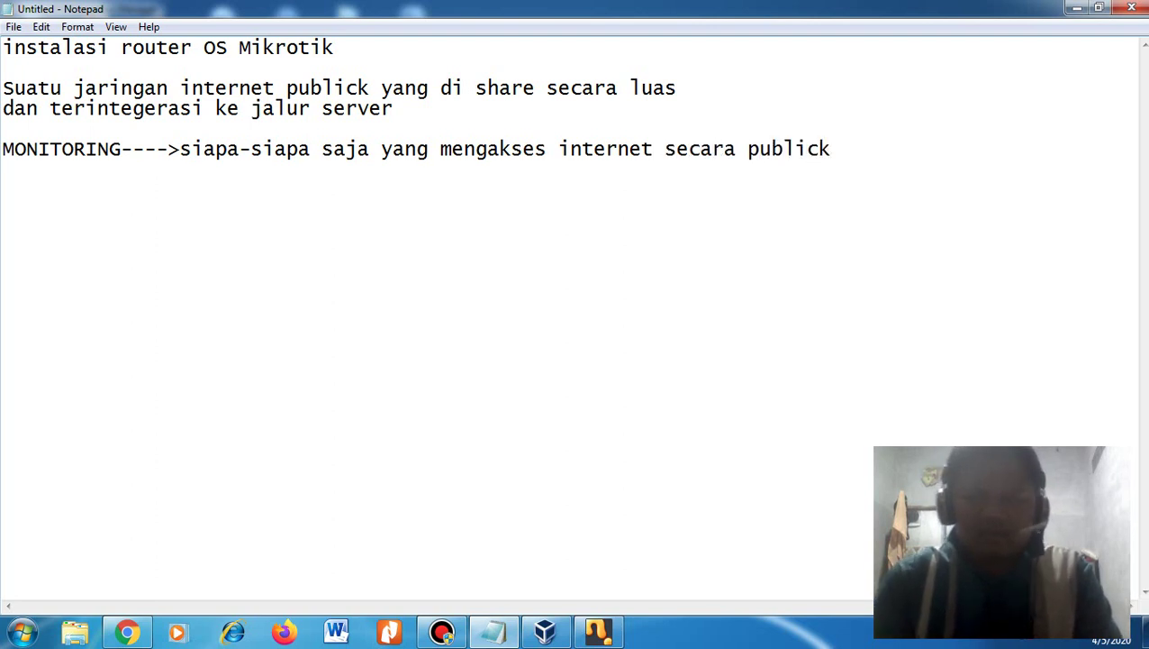
# Step: Continue the MONITORING note on a new line with "jaringan private yang terhubung ke server"
pyautogui.moveTo(674, 148); pyautogui.dragTo(830, 149)
pyautogui.click(831, 149)
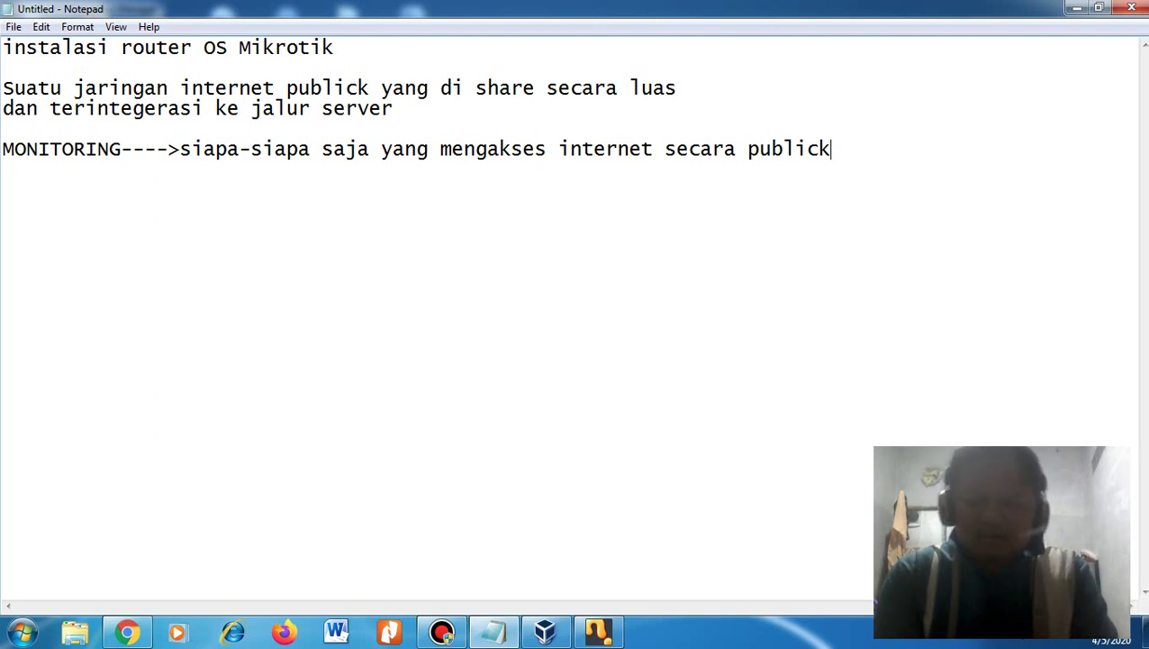
pyautogui.press('Return')
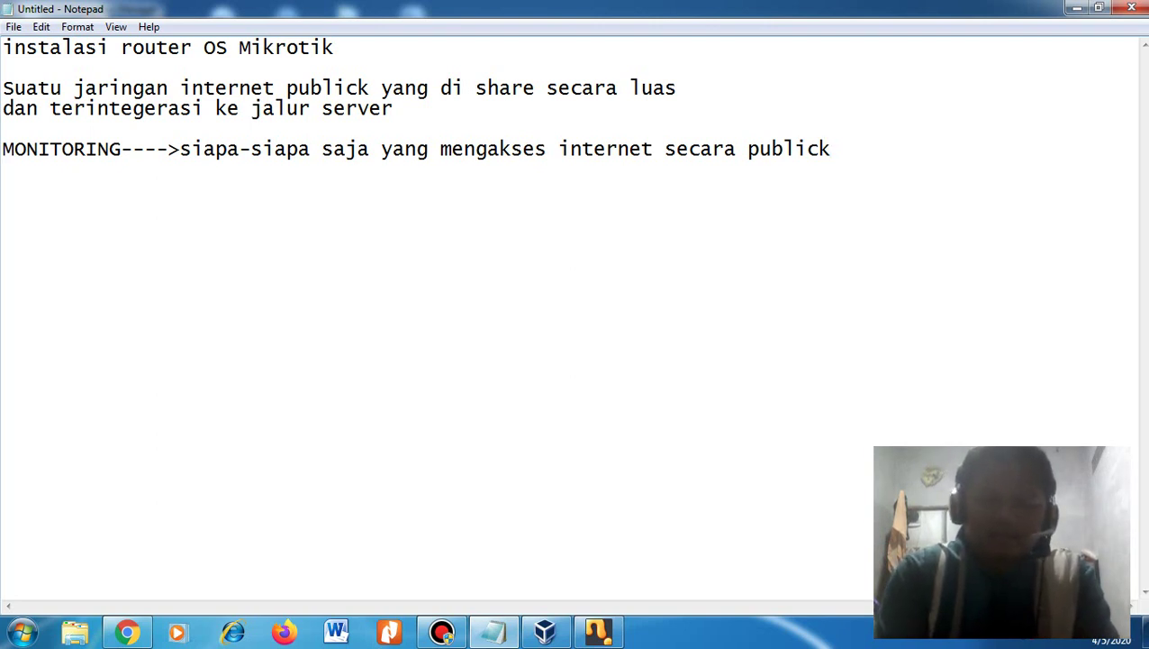
pyautogui.write('jaringan')
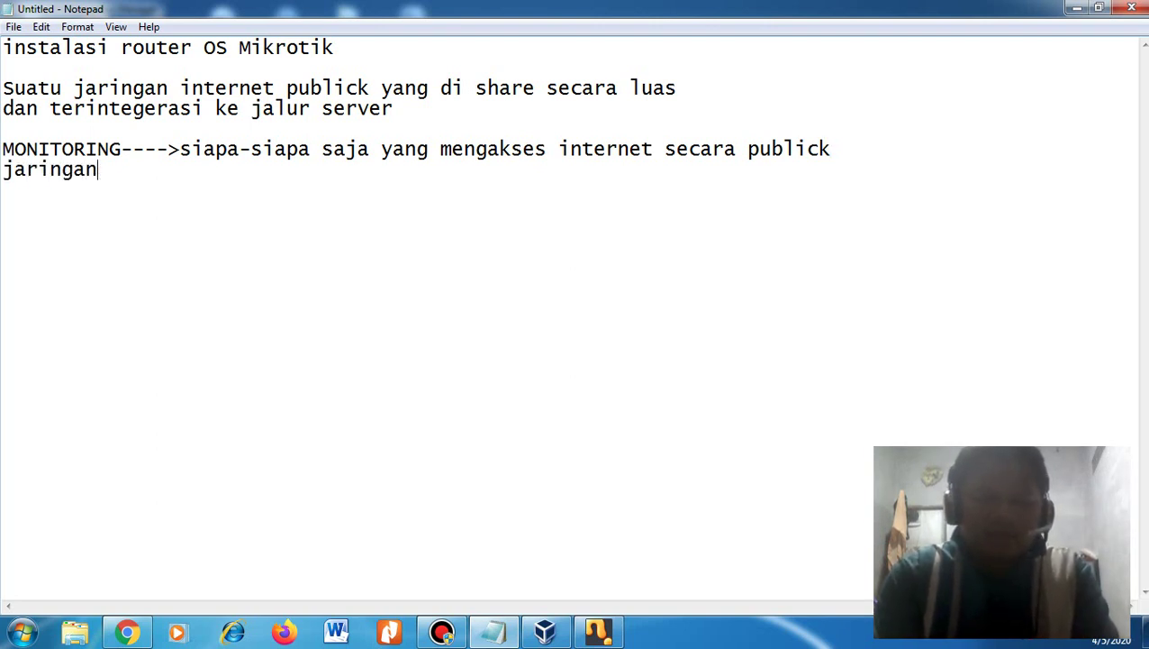
pyautogui.write(' privat')
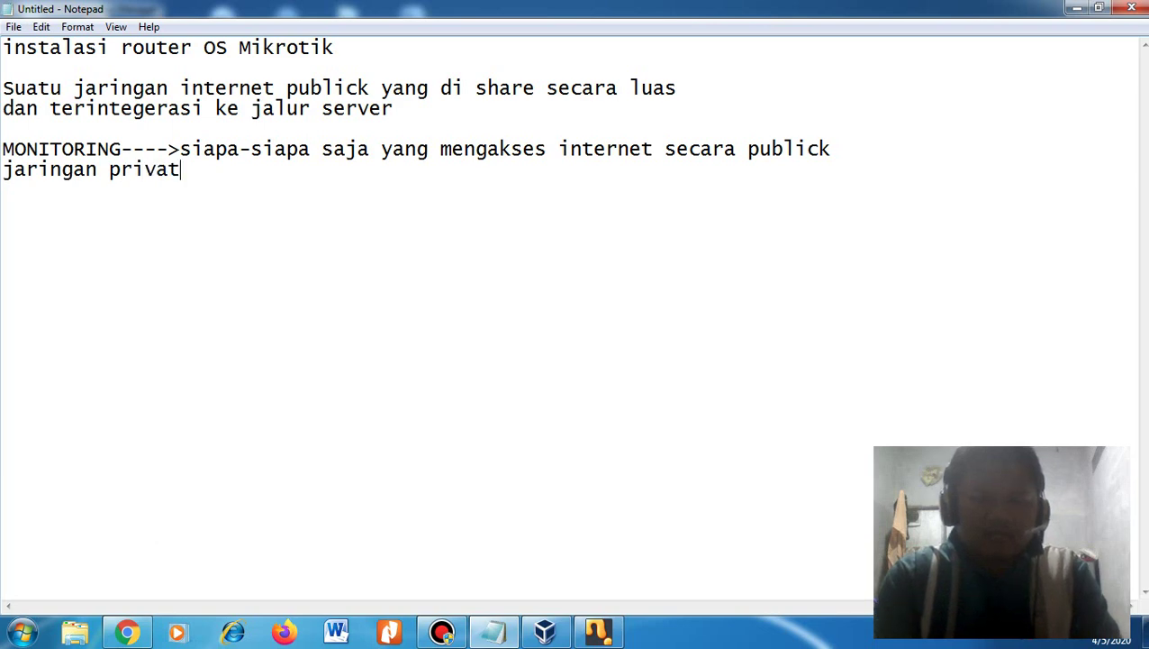
pyautogui.write('e yang')
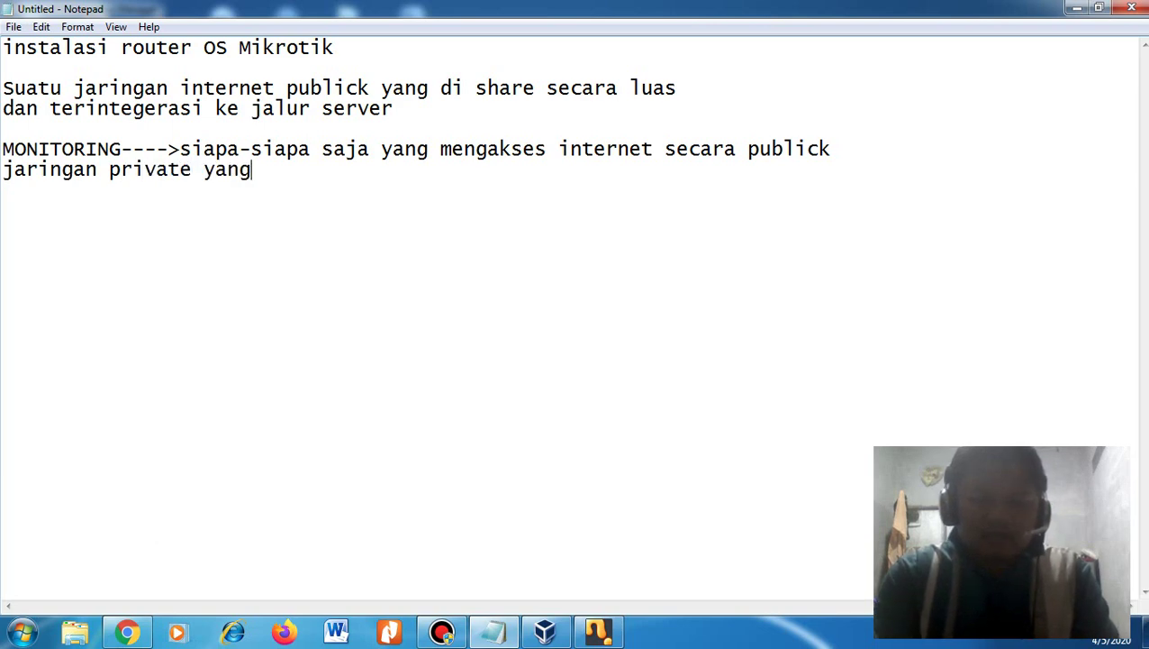
pyautogui.write(' terhubung ')
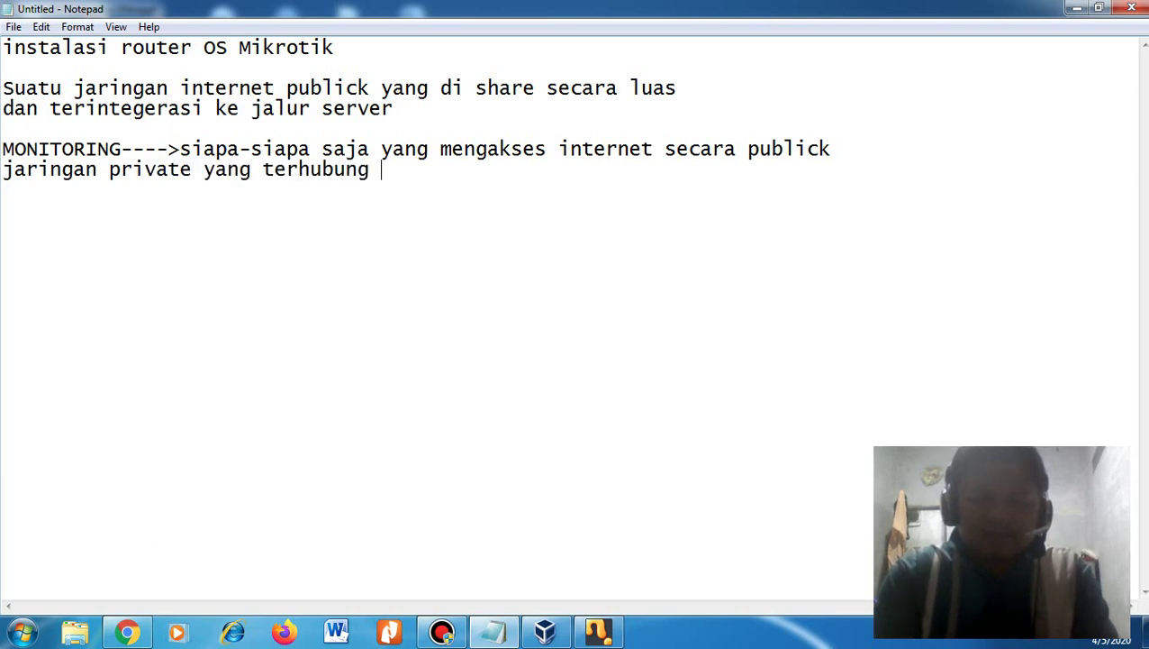
pyautogui.write('ke server')
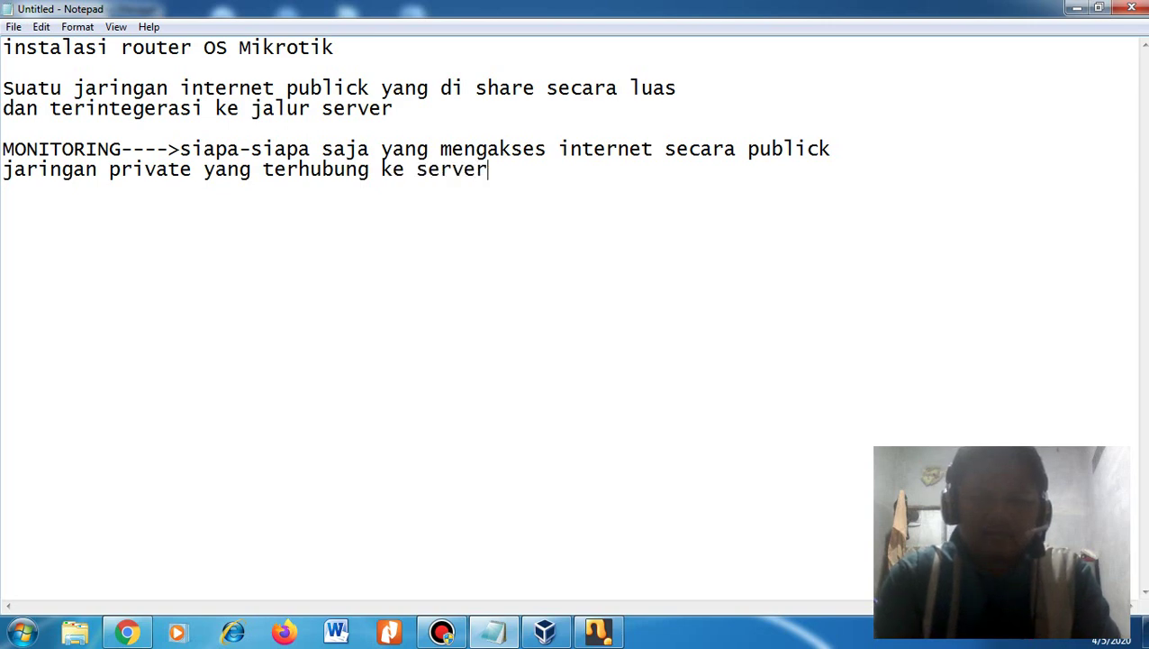
# Step: Find and launch Edraw Max 9.4
pyautogui.press('super')
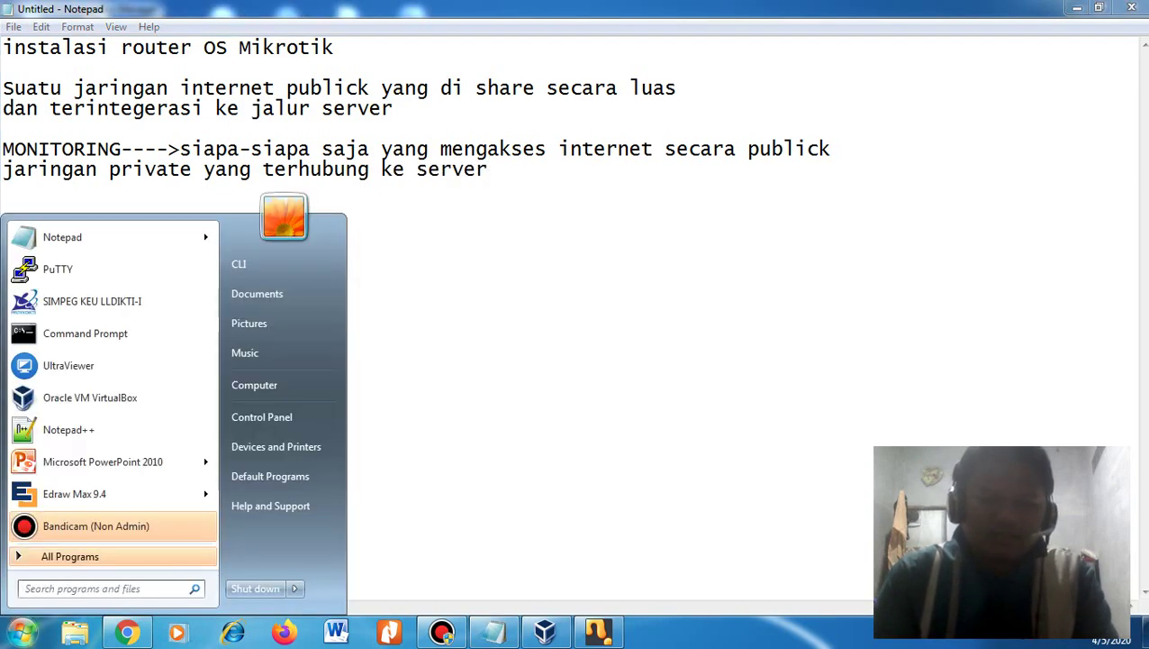
pyautogui.write('edraw')
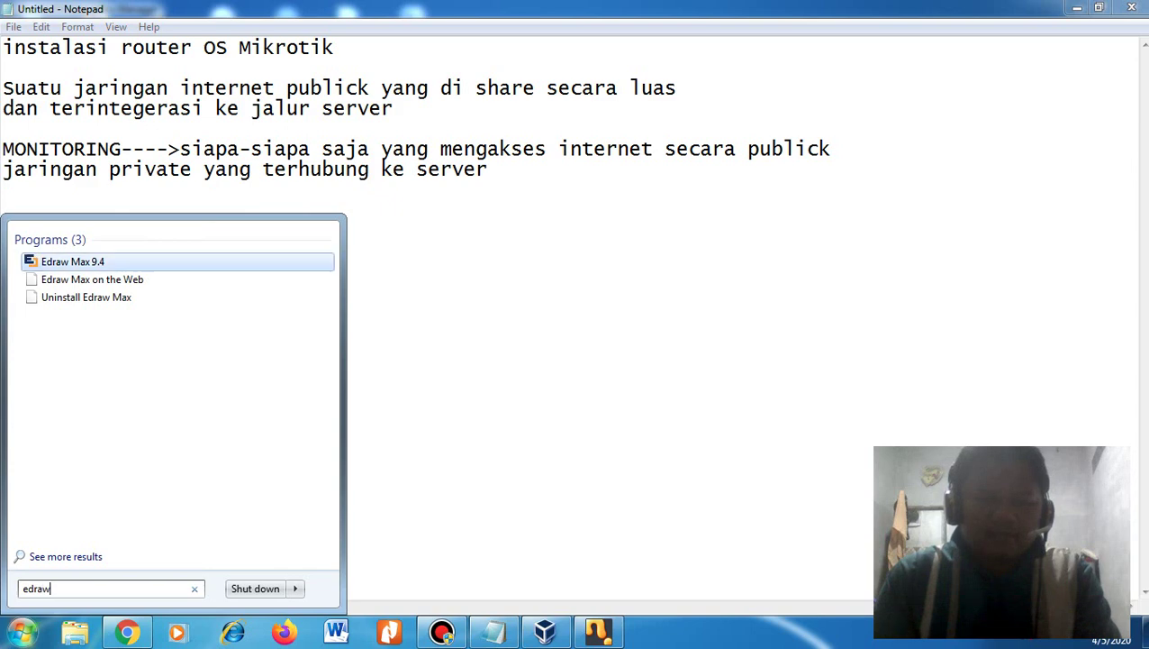
pyautogui.press('Return')
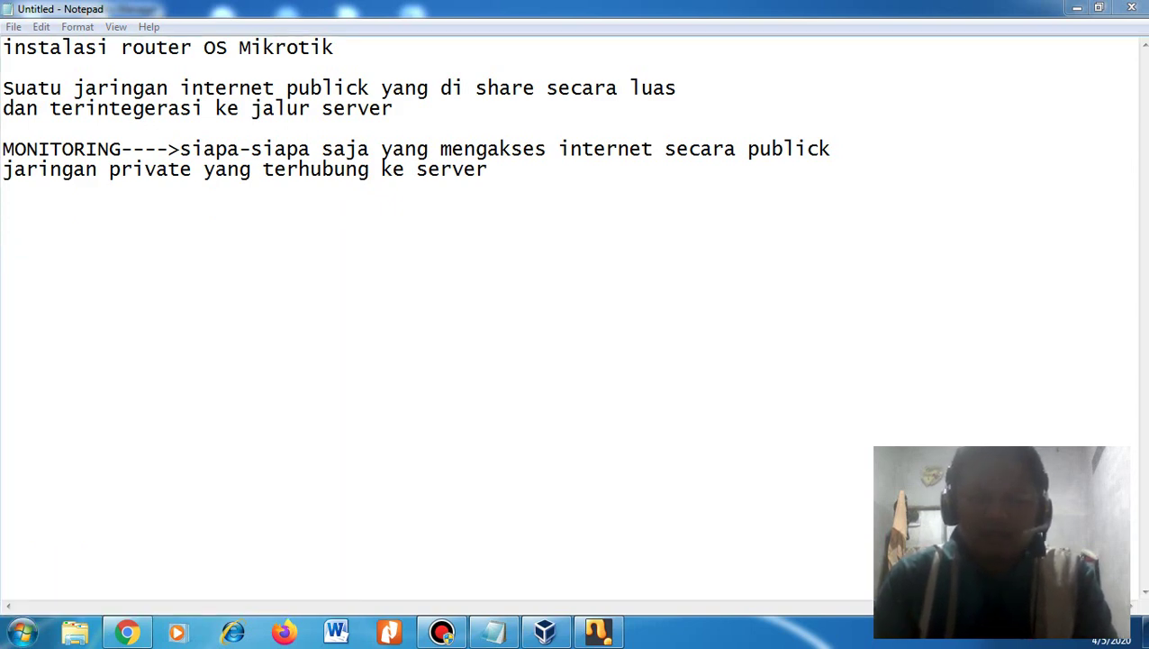
# Step: Switch to the running mikrotik-OS-hotspot-namakamu machine, hide its keyboard capture notice for good and maximize its window
pyautogui.hotkey('alt', 'Tab')
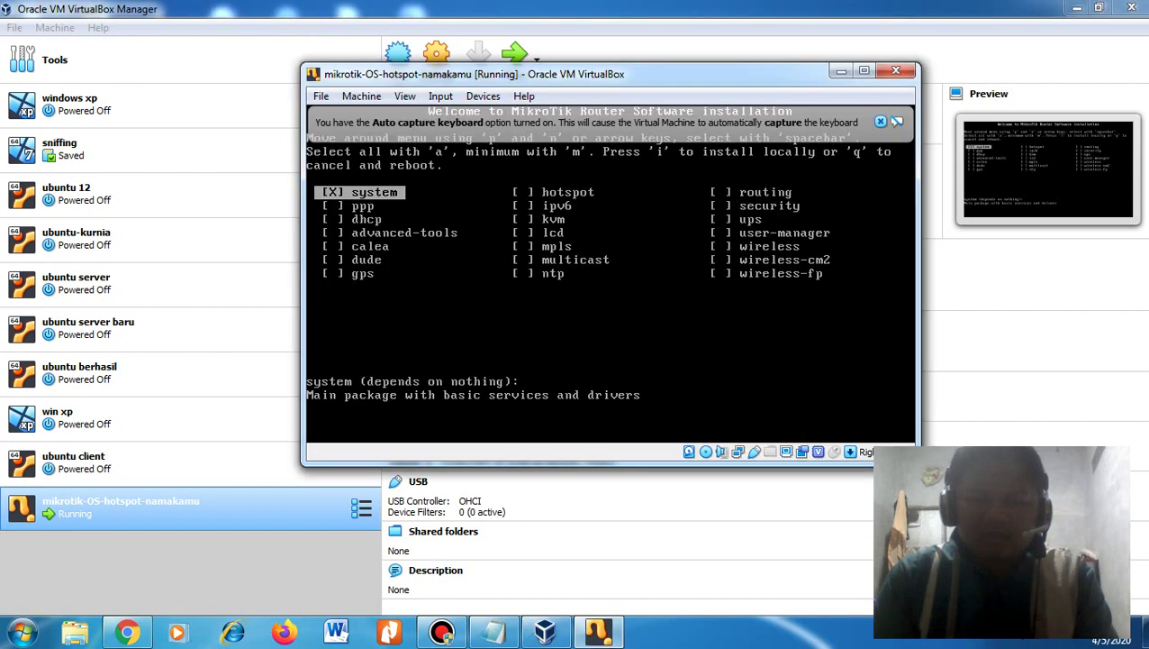
pyautogui.click(897, 122)
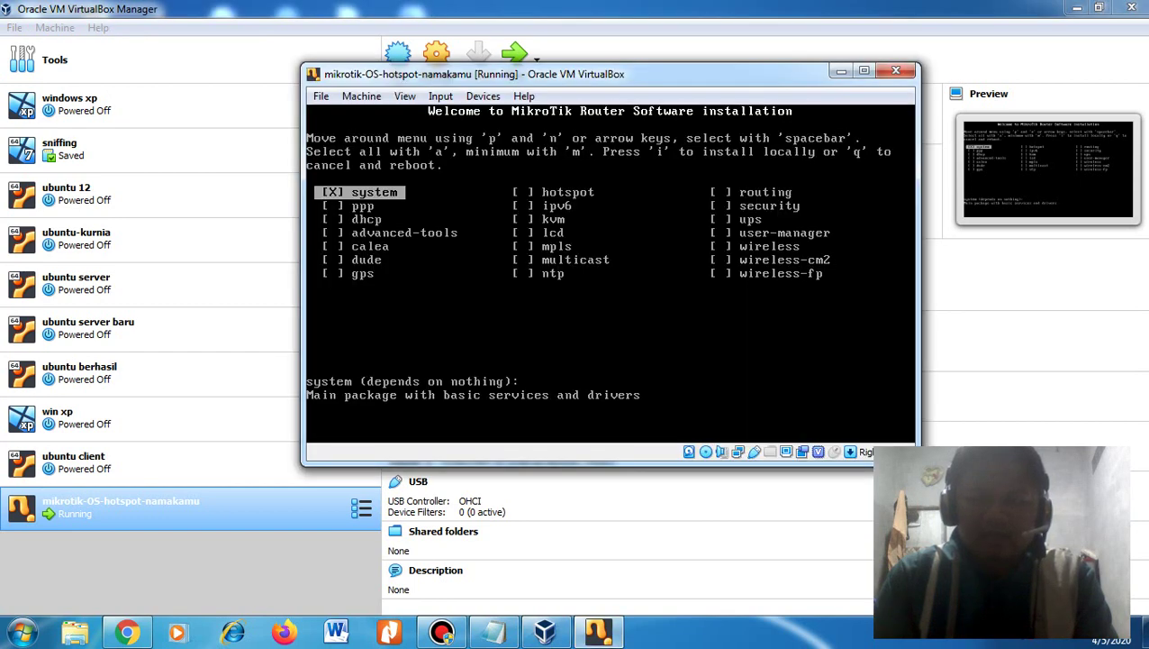
pyautogui.click(864, 70)
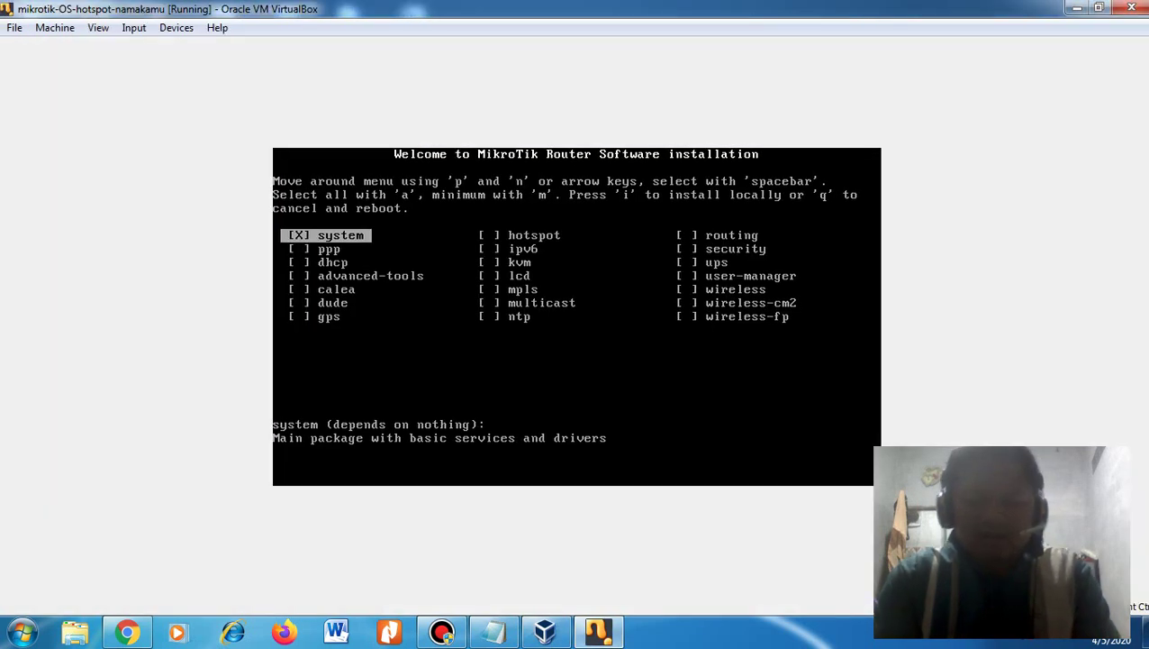
# Step: Try to install RouterOS with all packages without keeping the old configuration, but decline erasing the disk and reboot the machine
pyautogui.press('a')
pyautogui.press('i')
pyautogui.press('n')
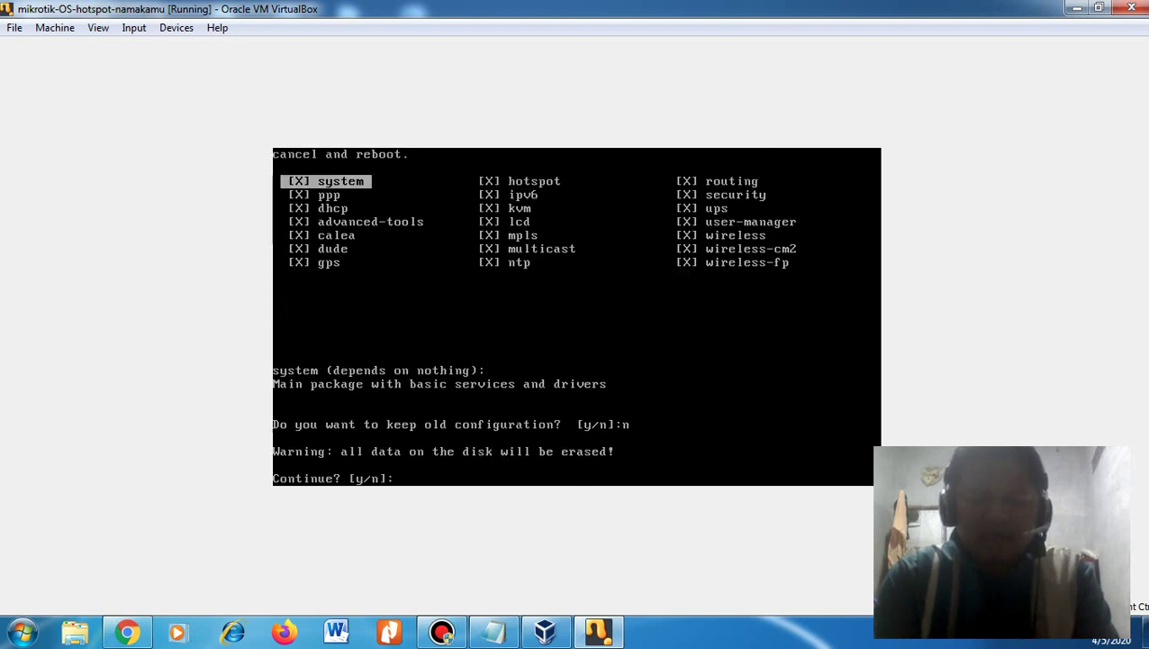
pyautogui.press('n')
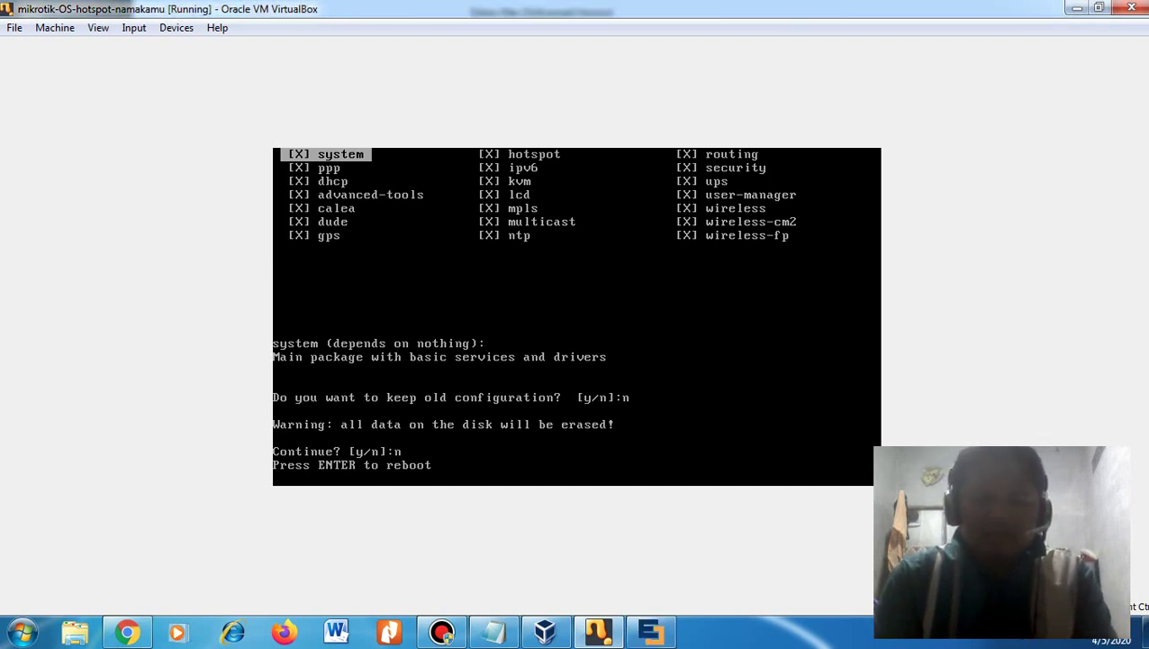
pyautogui.press('Return')
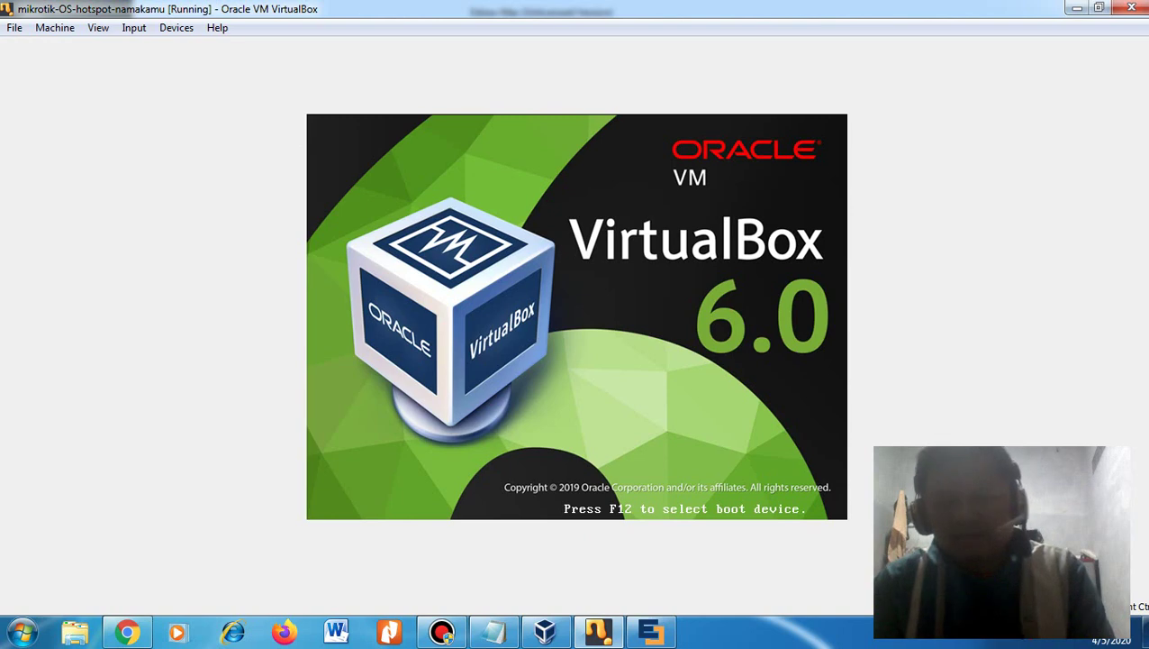
# Step: Switch to Edraw Max, dismiss the trial reminder and create a drawing from the 3D Network Diagram template in the Network category
pyautogui.hotkey('alt', 'Tab')
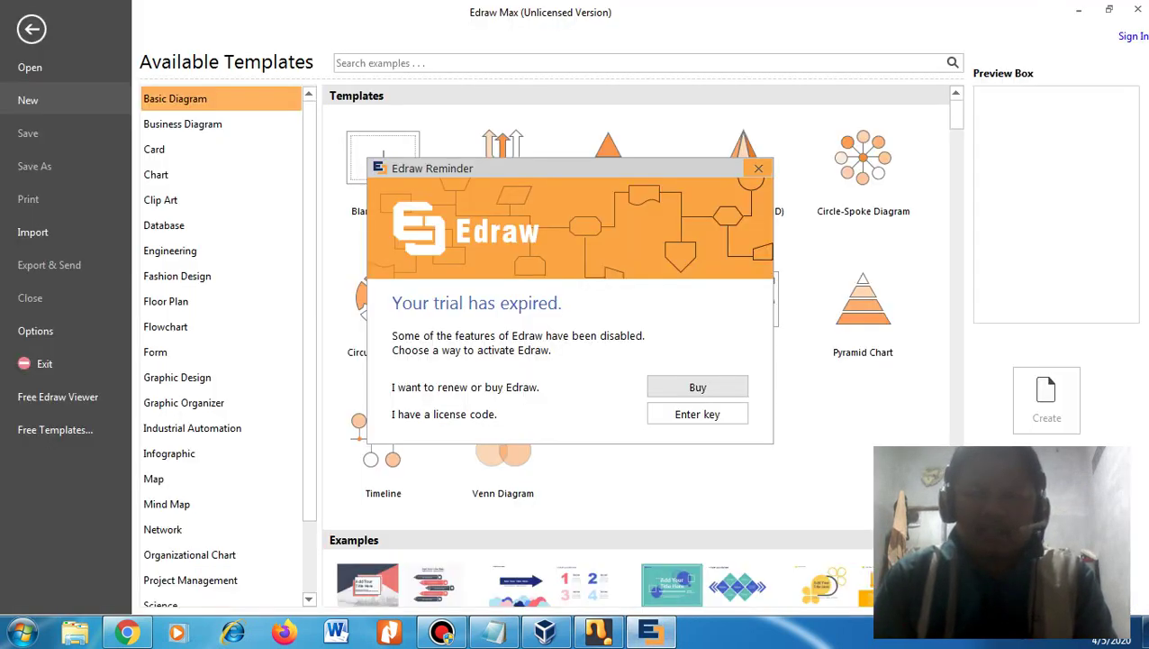
pyautogui.click(759, 168)
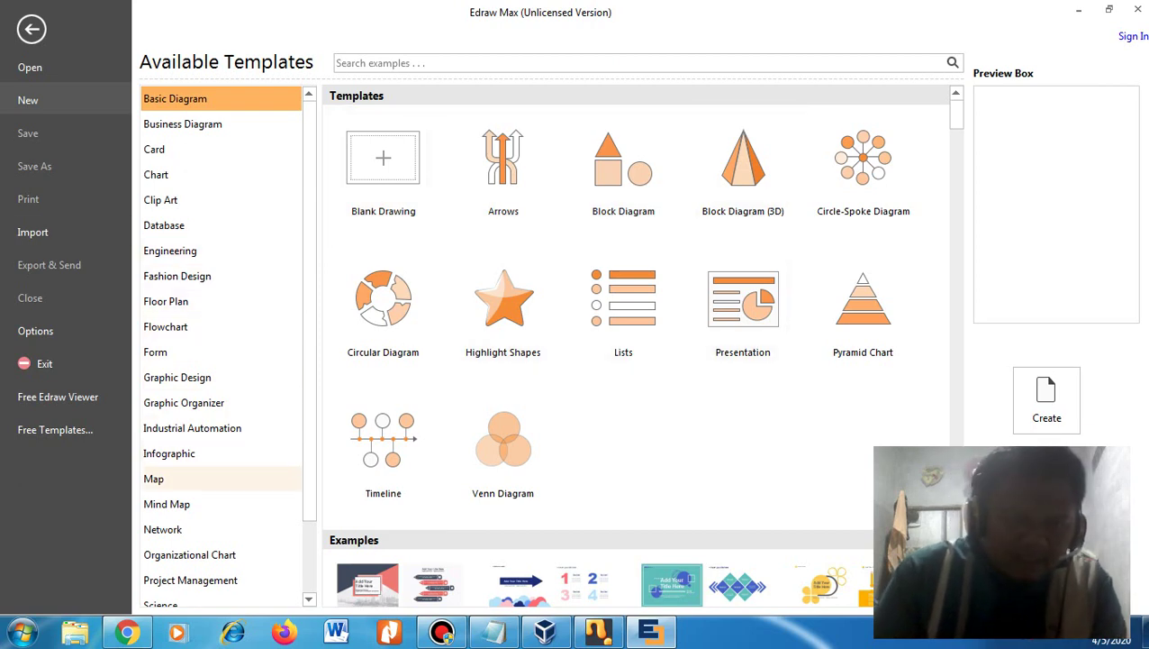
pyautogui.click(162, 529)
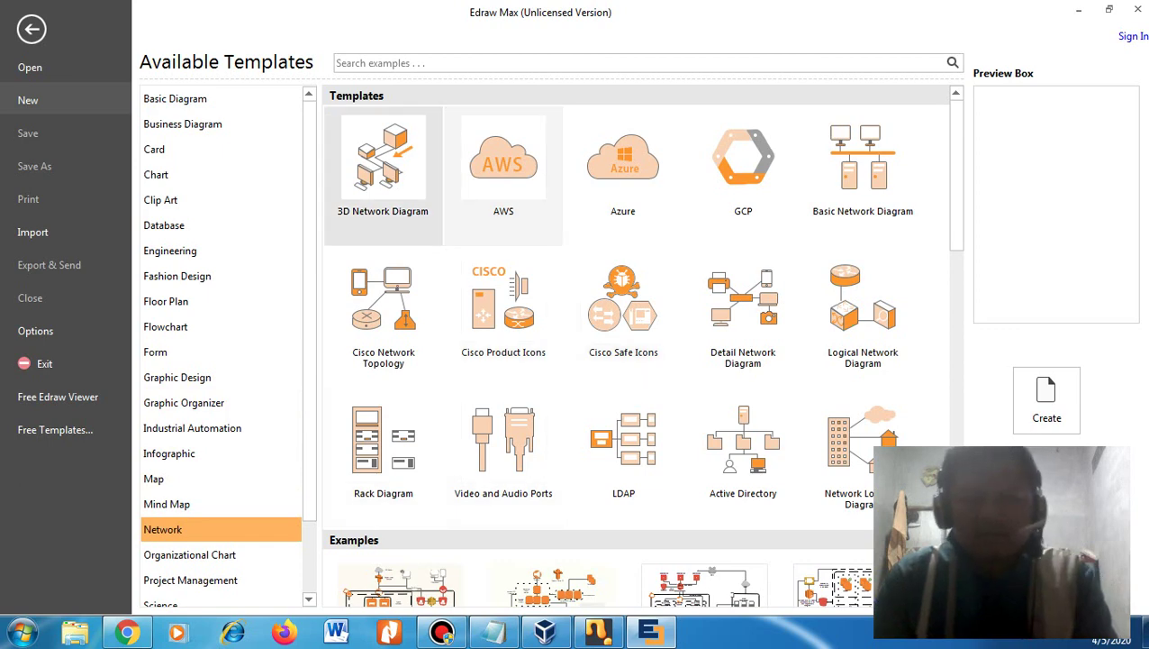
pyautogui.doubleClick(382, 162)
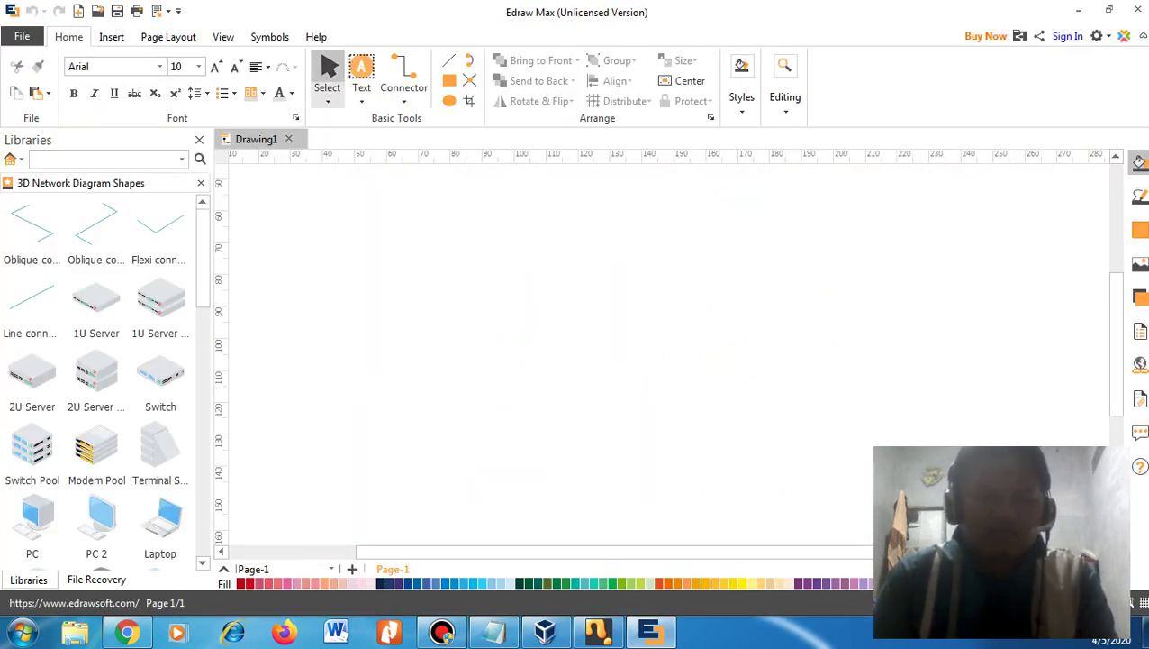
# Step: Search the shape libraries for "internet" and place the blue Internet cloud labelled "Internet" in the upper part of the page
pyautogui.click(103, 160)
pyautogui.write('i')
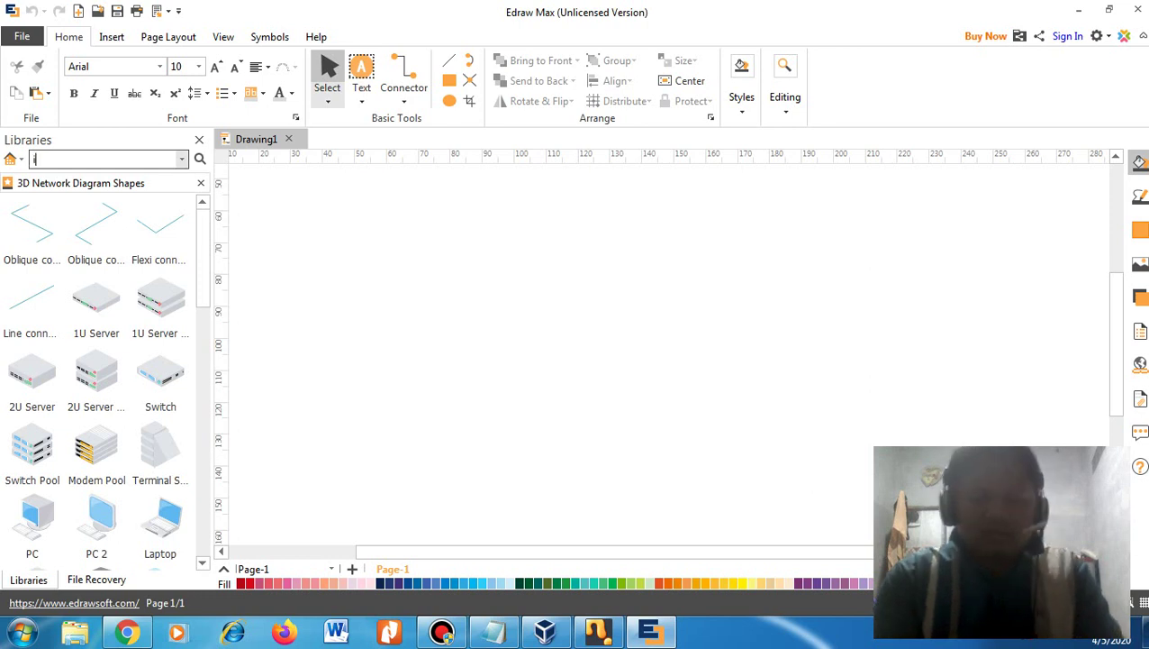
pyautogui.write('nternet')
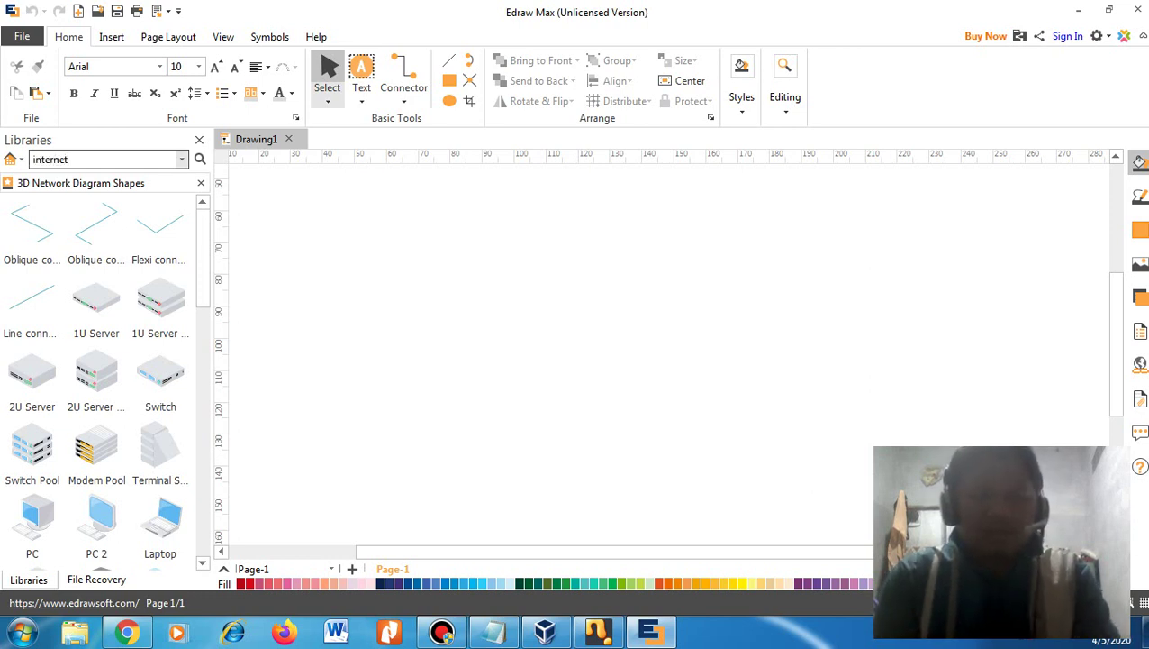
pyautogui.press('Return')
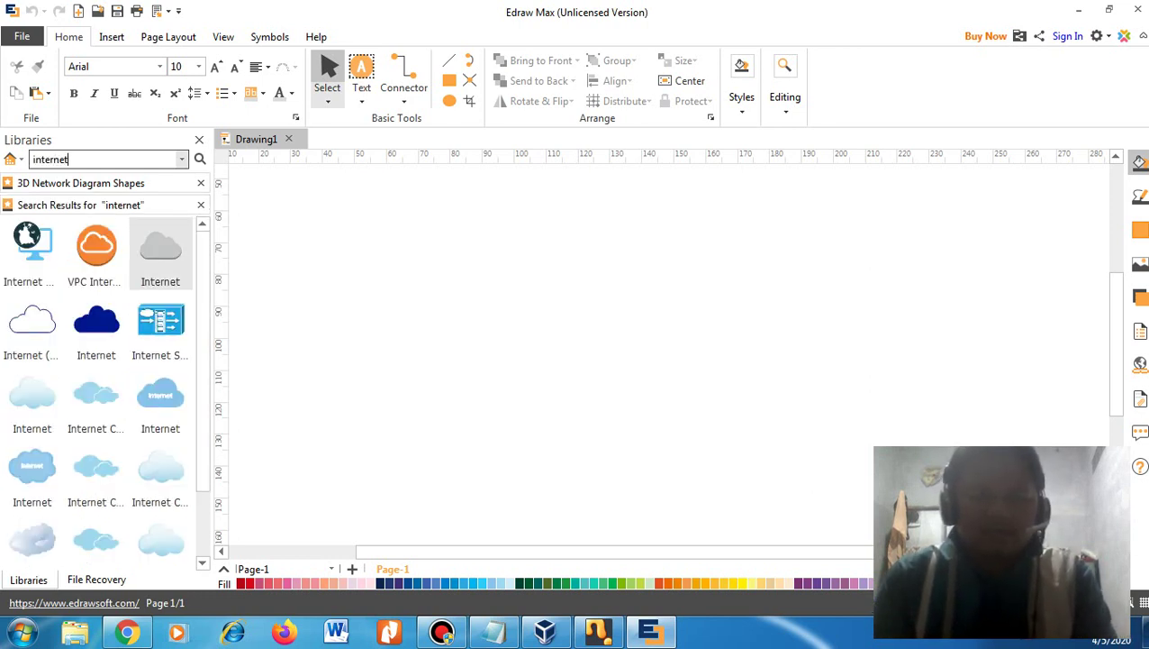
pyautogui.moveTo(161, 397); pyautogui.dragTo(757, 303)
pyautogui.press('Escape')
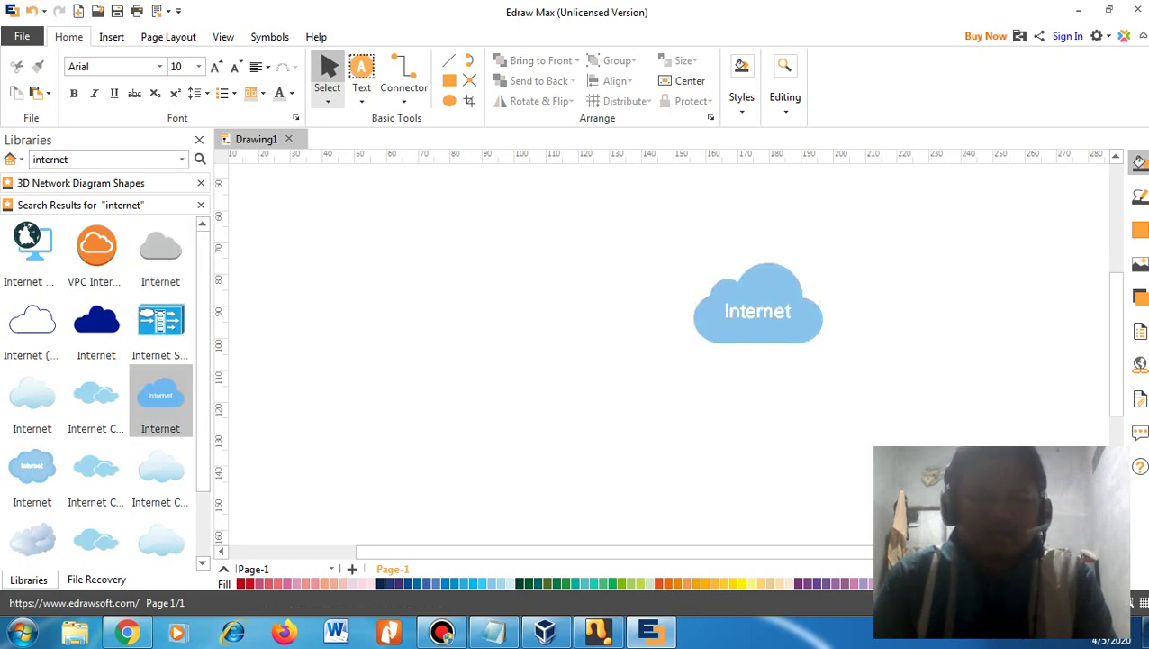
# Step: Search the shape libraries for "router" and place the blue "Router w/..." shape with the red dot beside the Internet cloud
pyautogui.doubleClick(50, 158)
pyautogui.write('rou')
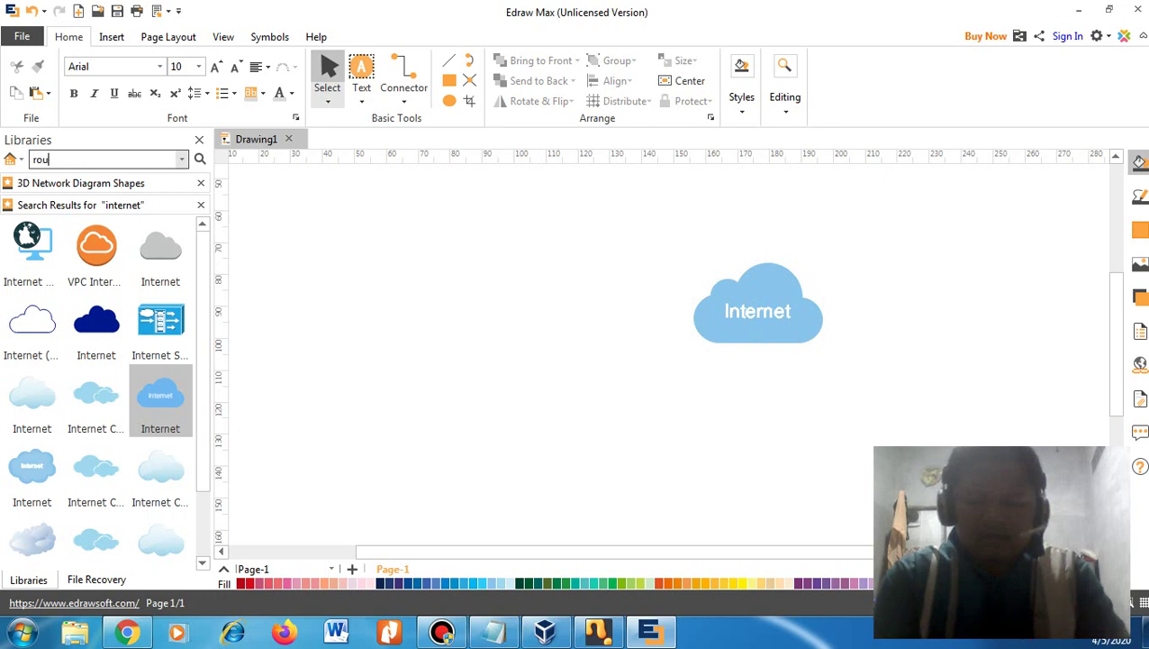
pyautogui.write('ter')
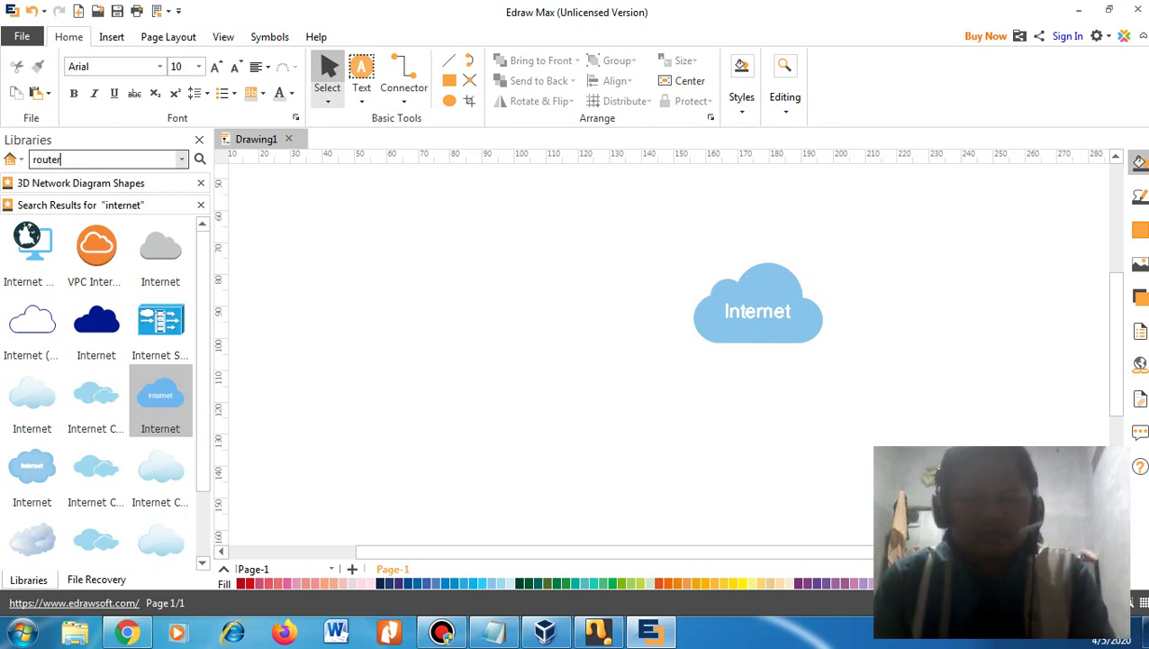
pyautogui.press('Return')
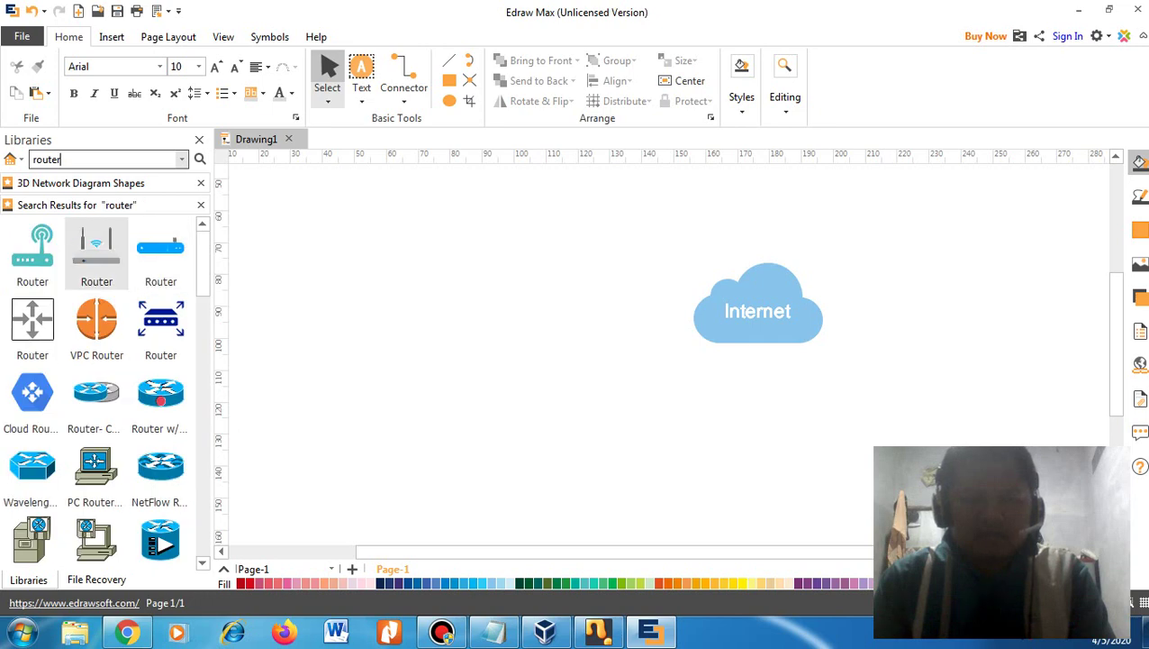
pyautogui.moveTo(160, 393); pyautogui.dragTo(570, 288)
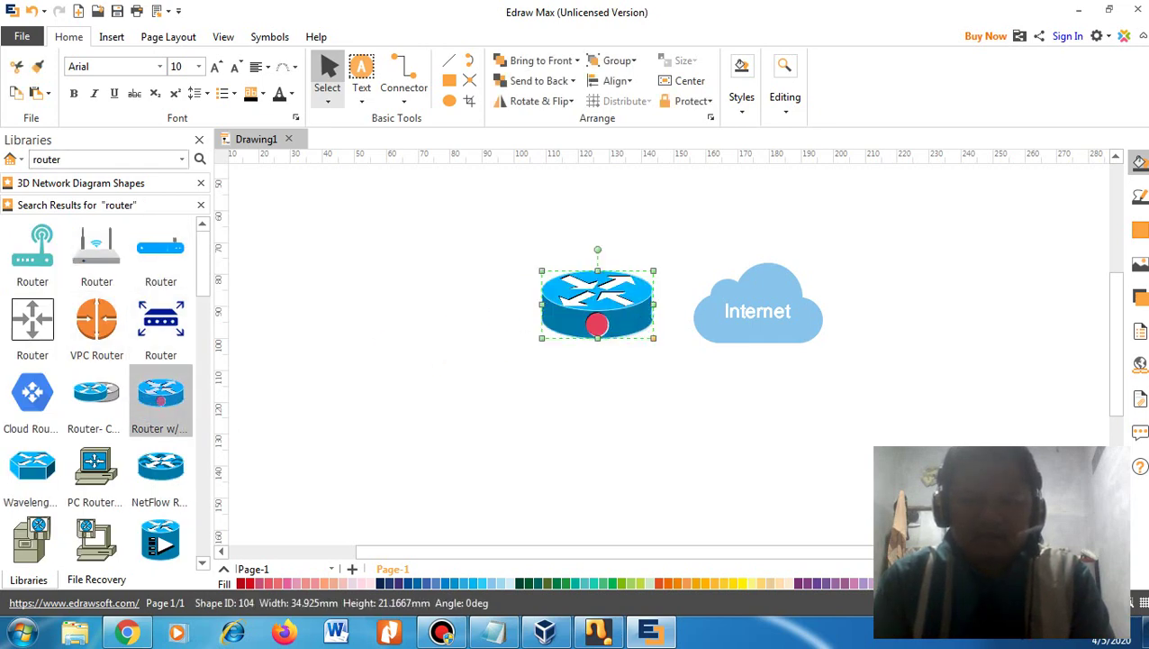
# Step: Spread the diagram out by moving the Internet cloud further right and the router towards the middle of the page, then deselect
pyautogui.moveTo(757, 311); pyautogui.dragTo(925, 306)
pyautogui.moveTo(597, 305); pyautogui.dragTo(685, 315)
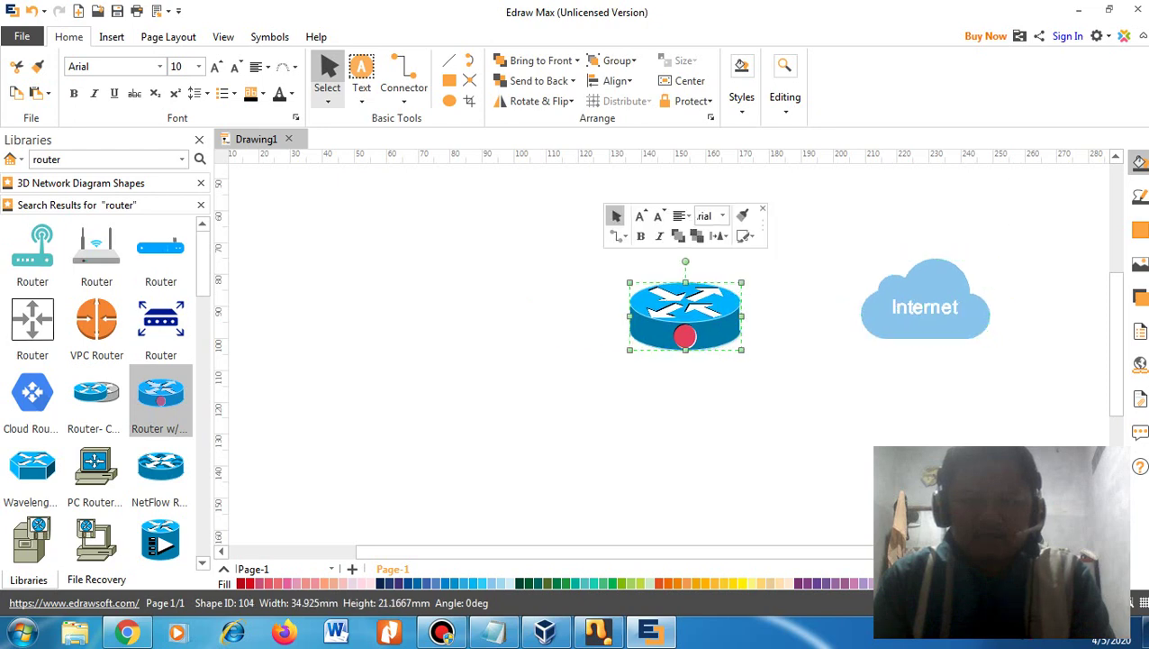
pyautogui.press('Escape')
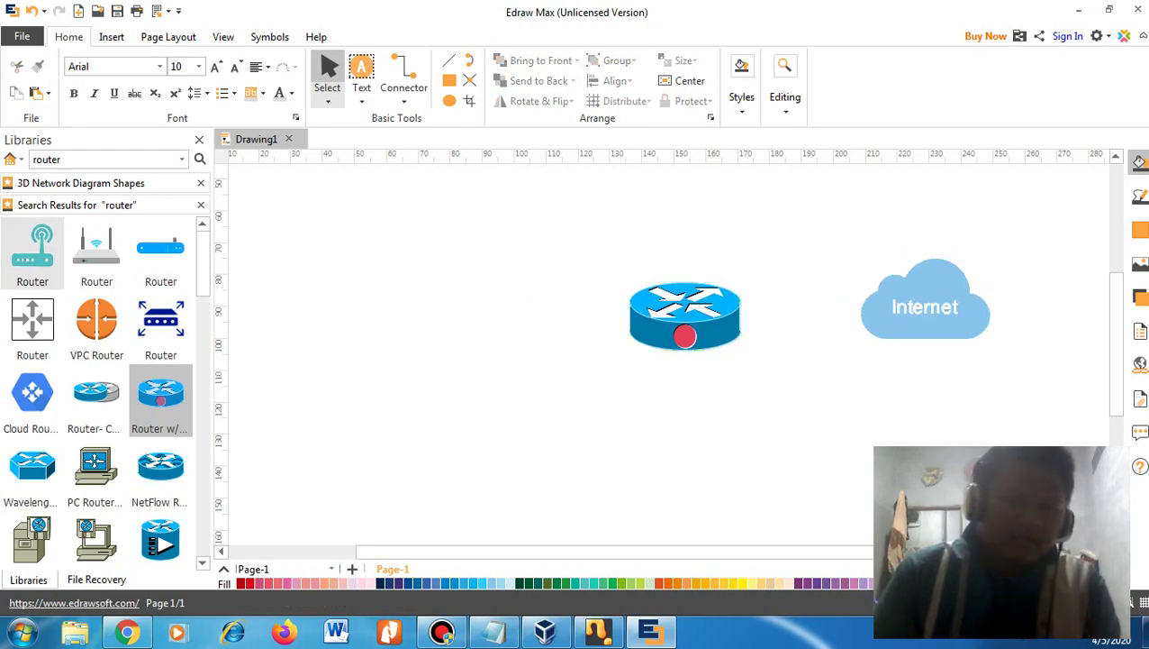
# Step: Search the shape libraries for "client", place the dark blue Desktop/Client computer left of the router, and shift the router slightly down into line
pyautogui.doubleClick(46, 158)
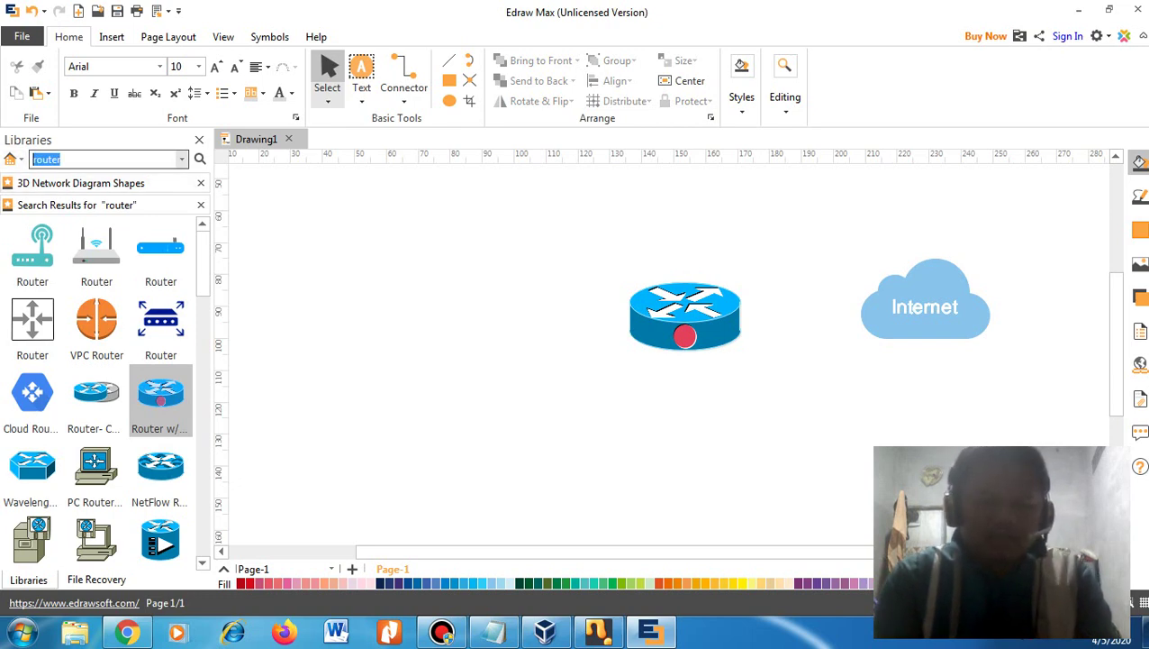
pyautogui.write('clien')
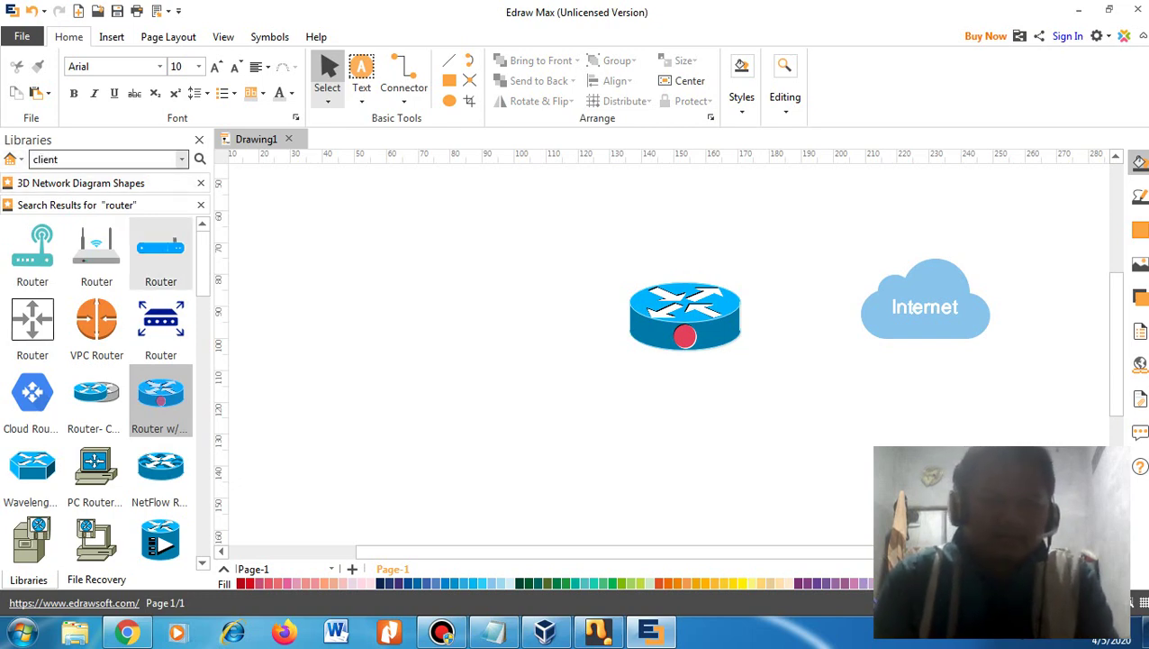
pyautogui.write('t')
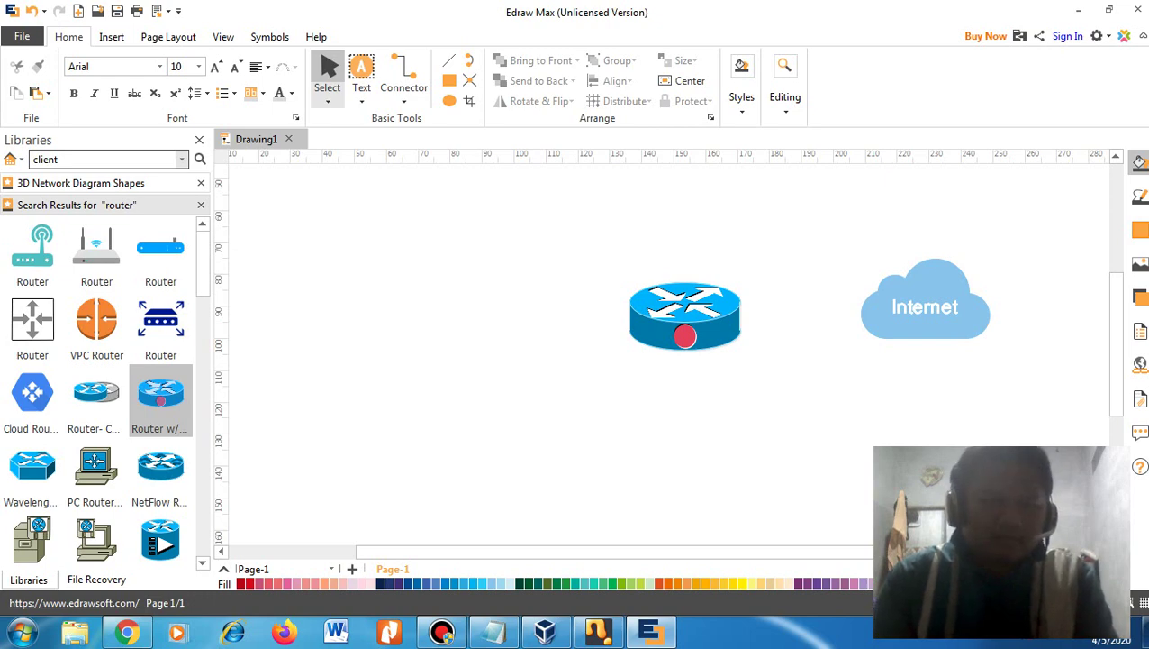
pyautogui.press('Return')
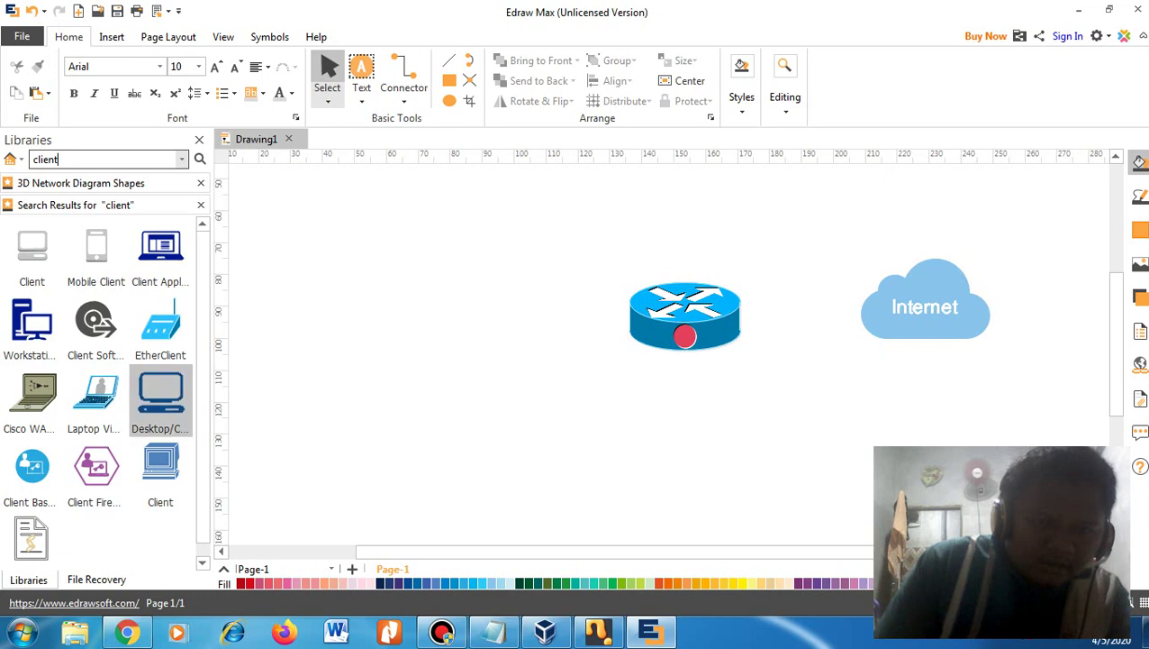
pyautogui.moveTo(160, 396); pyautogui.dragTo(526, 378)
pyautogui.click(576, 451)
pyautogui.moveTo(685, 315); pyautogui.dragTo(694, 335)
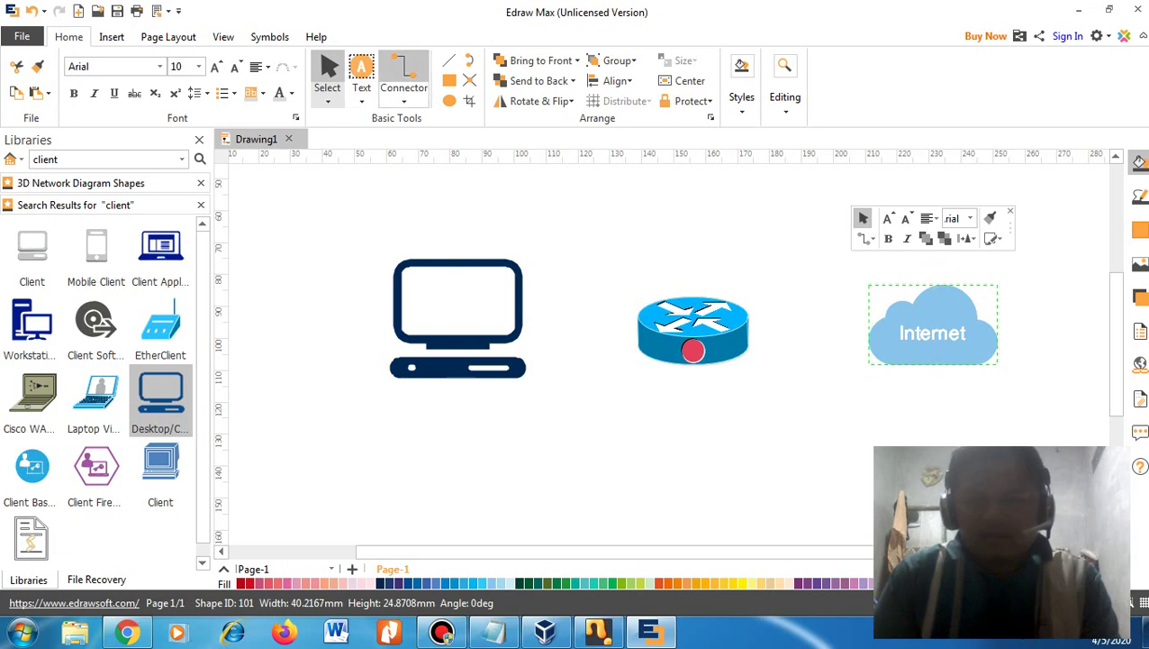